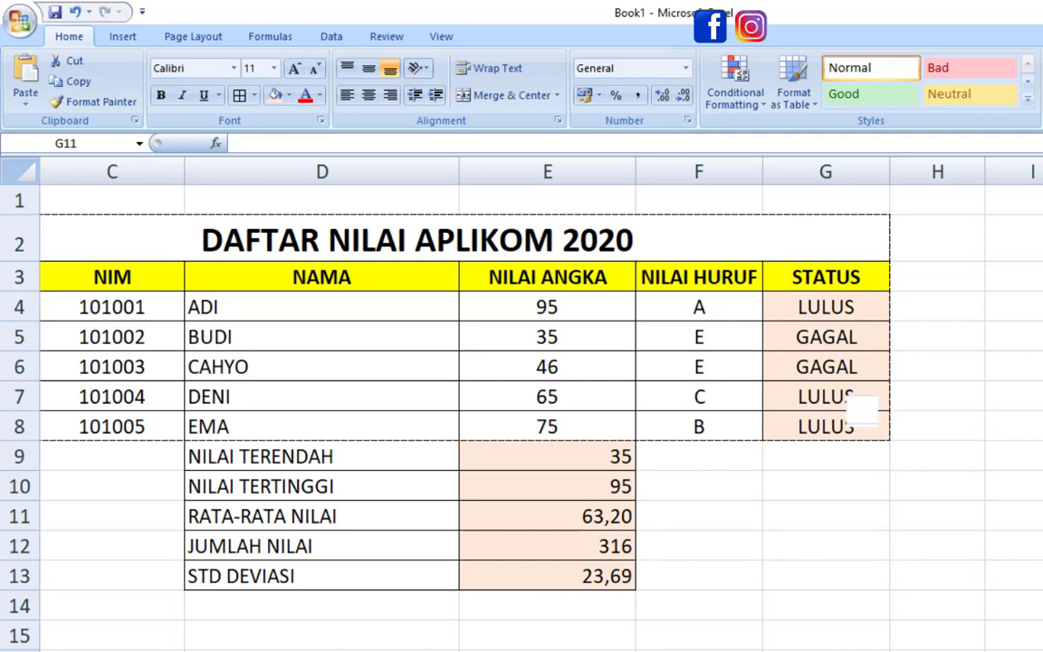
# - Type the labels LULUS and GAGAL side by side in G11:H11
pyautogui.moveTo(826, 516); pyautogui.dragTo(825, 546)
pyautogui.hscroll(-2, 543, 407)
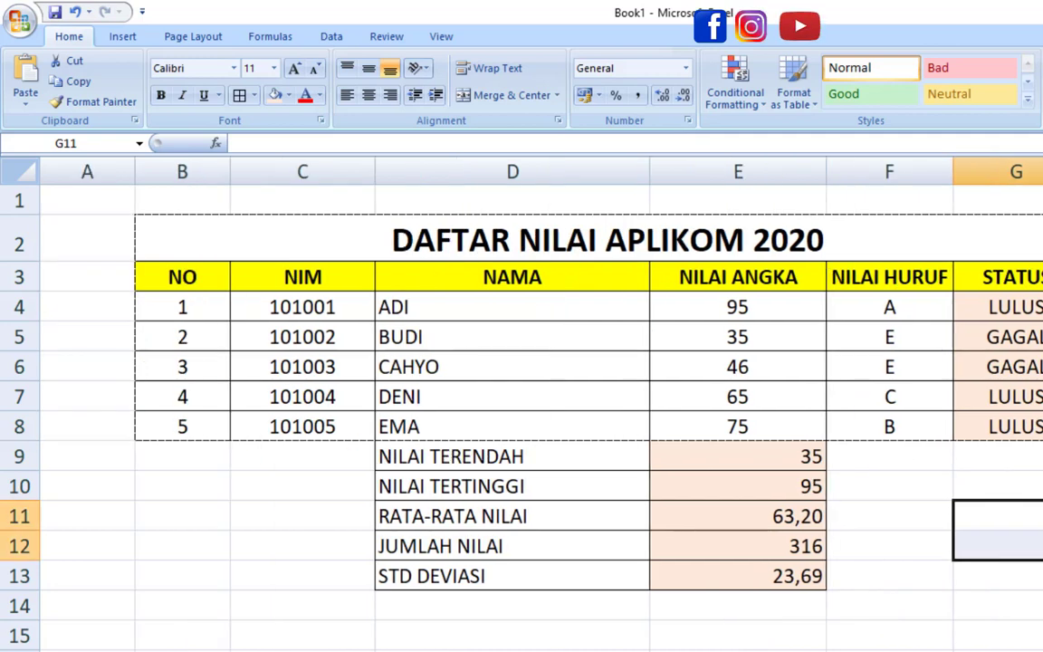
pyautogui.hotkey('shift', 'Right')
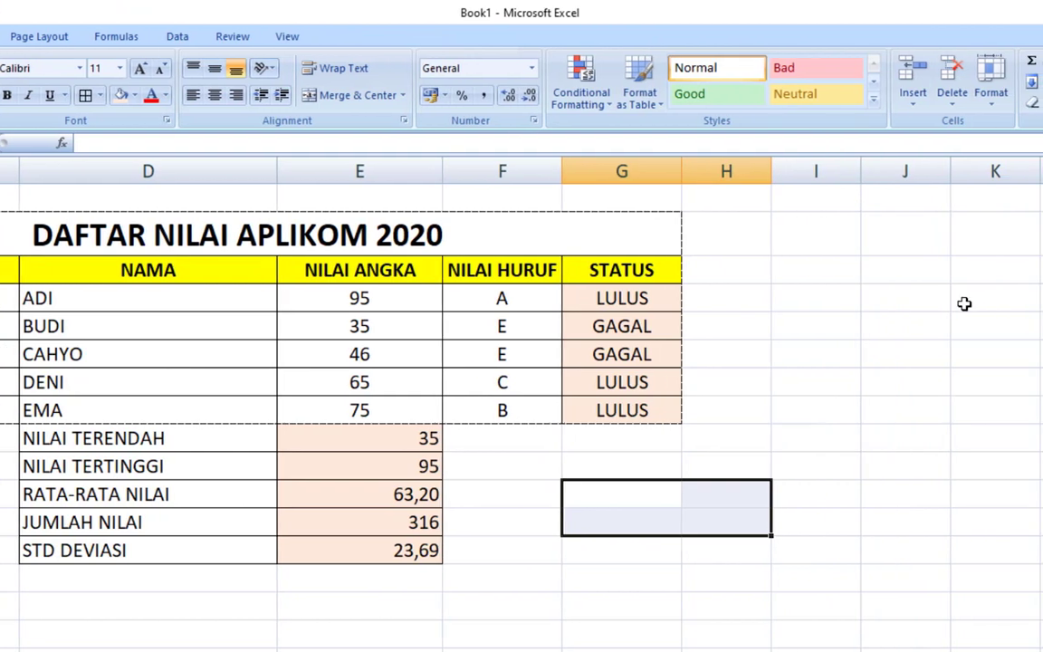
pyautogui.click(941, 407)
pyautogui.click(666, 492)
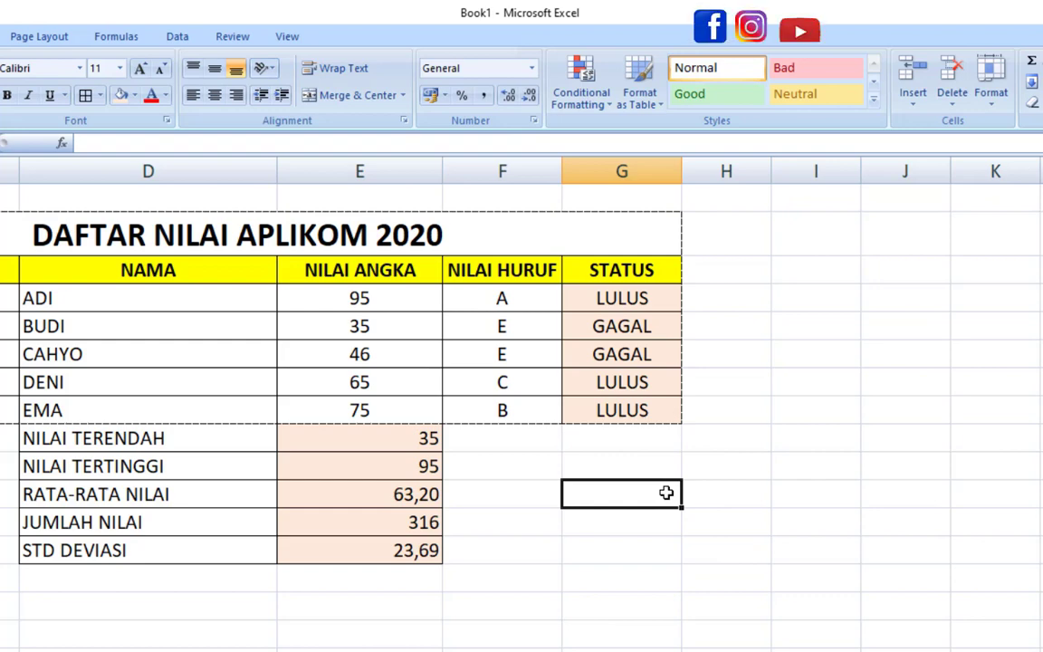
pyautogui.write('L')
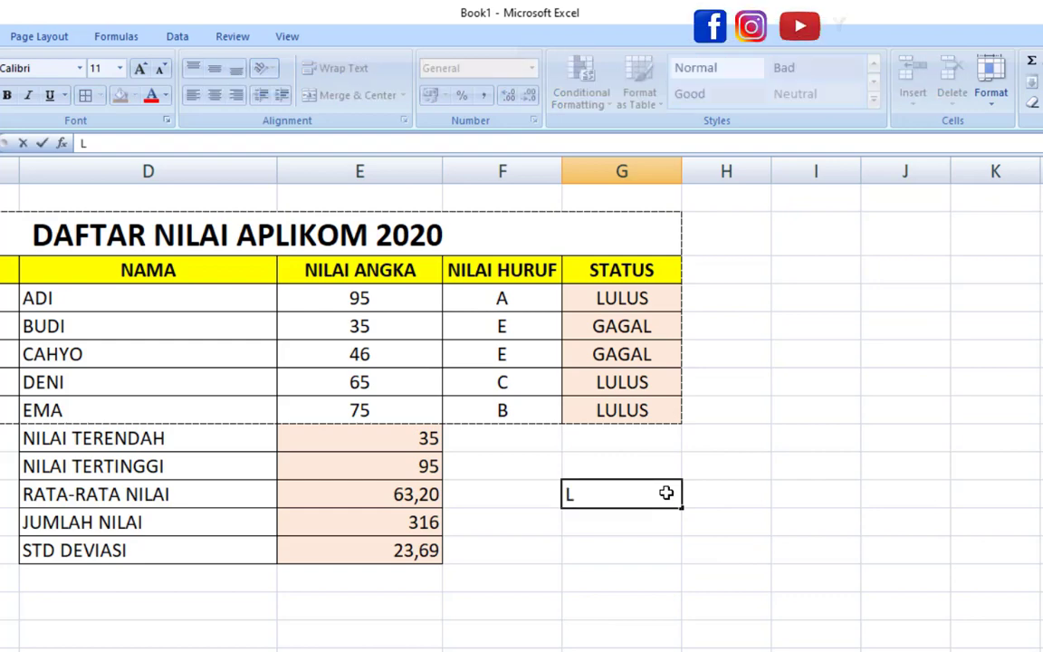
pyautogui.write('ULUS')
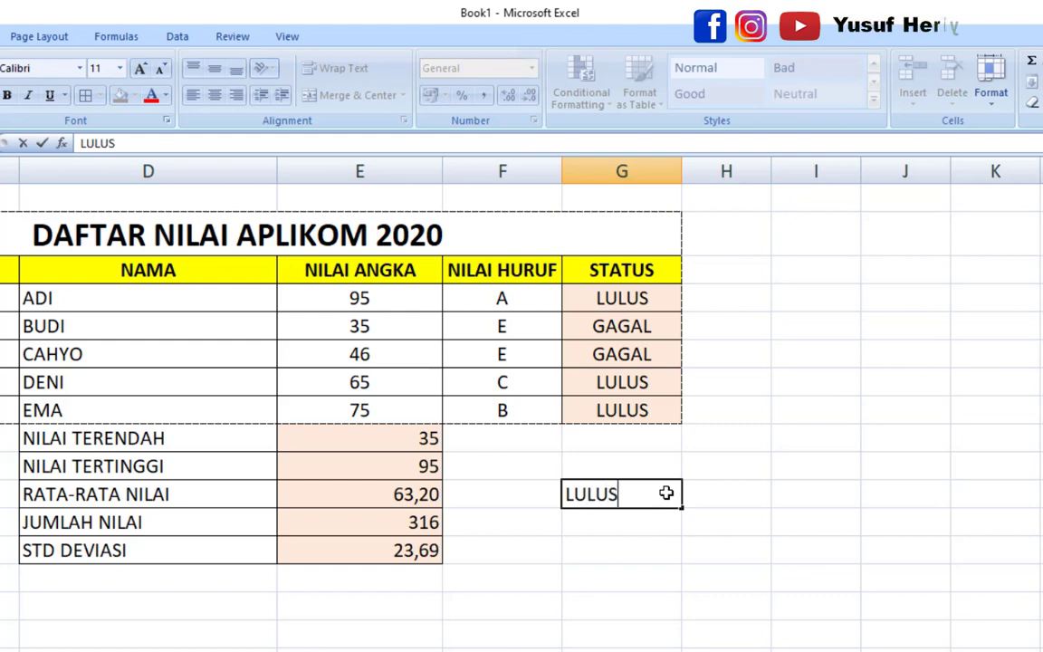
pyautogui.press('Tab')
pyautogui.write('GAGA')
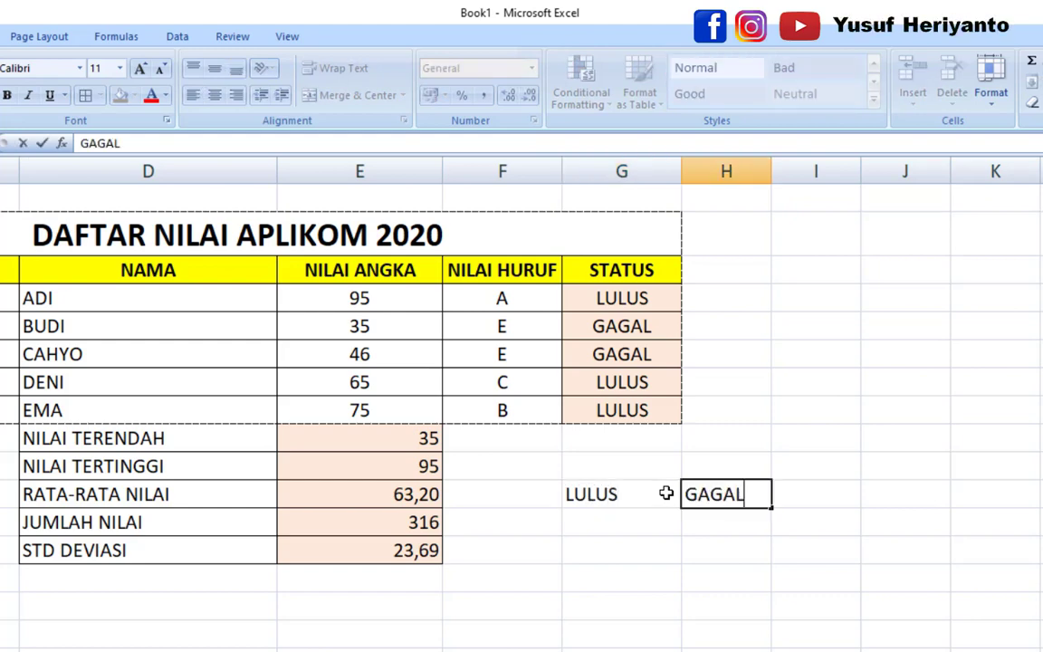
pyautogui.press('Return')
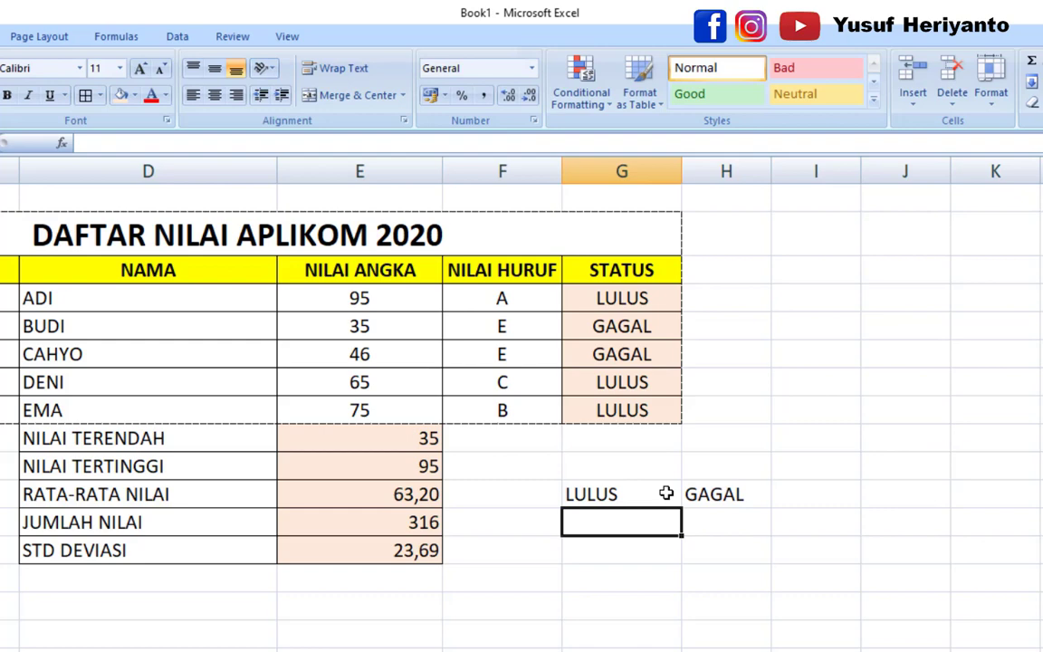
# - Enter the count 3 under LULUS and 2 under GAGAL
pyautogui.click(650, 297)
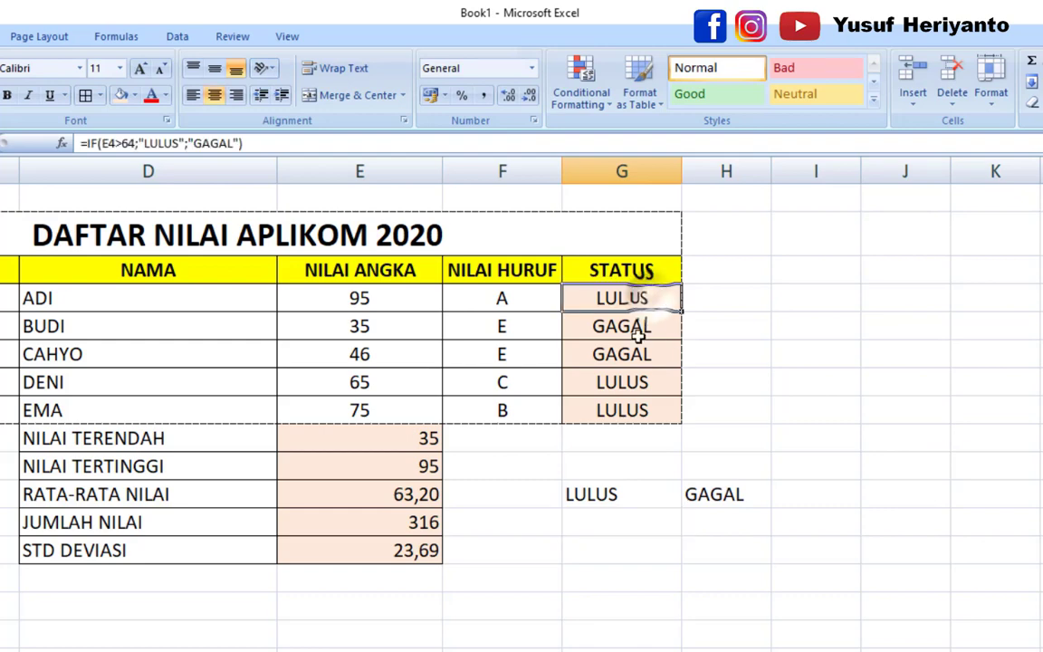
pyautogui.press('Down')
pyautogui.press('Down')
pyautogui.press('Down')
pyautogui.press('Down')
pyautogui.click(622, 524)
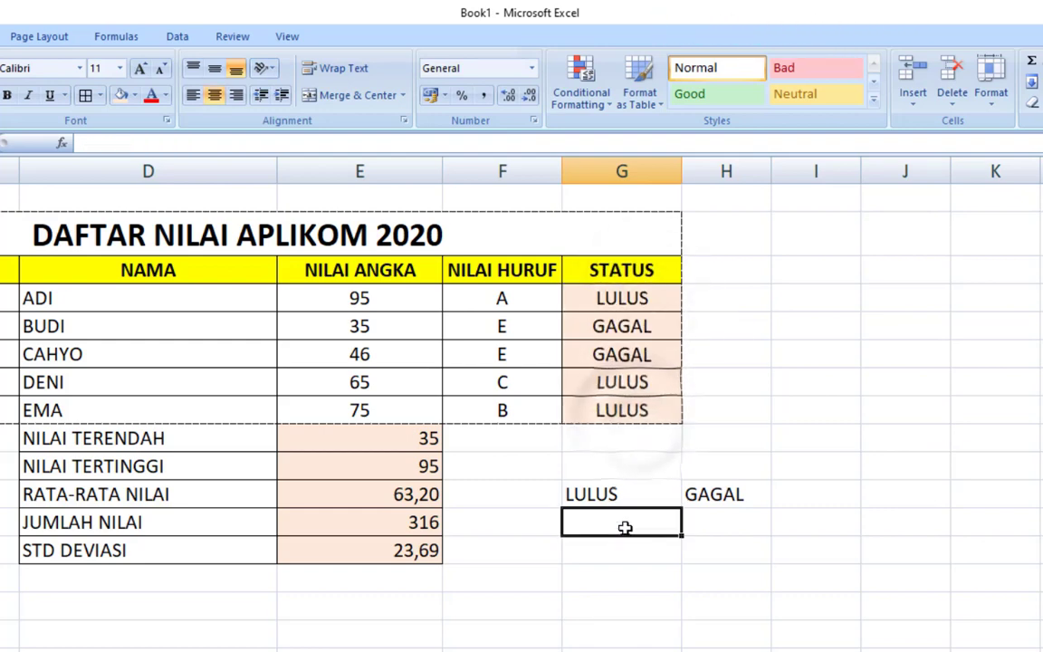
pyautogui.write('3')
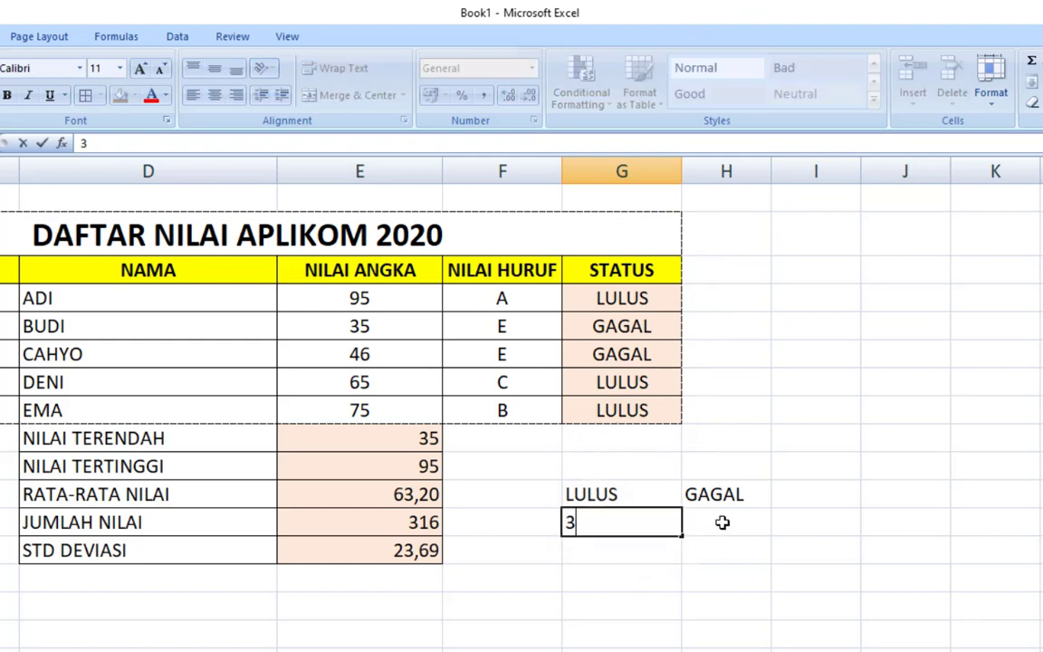
pyautogui.click(724, 521)
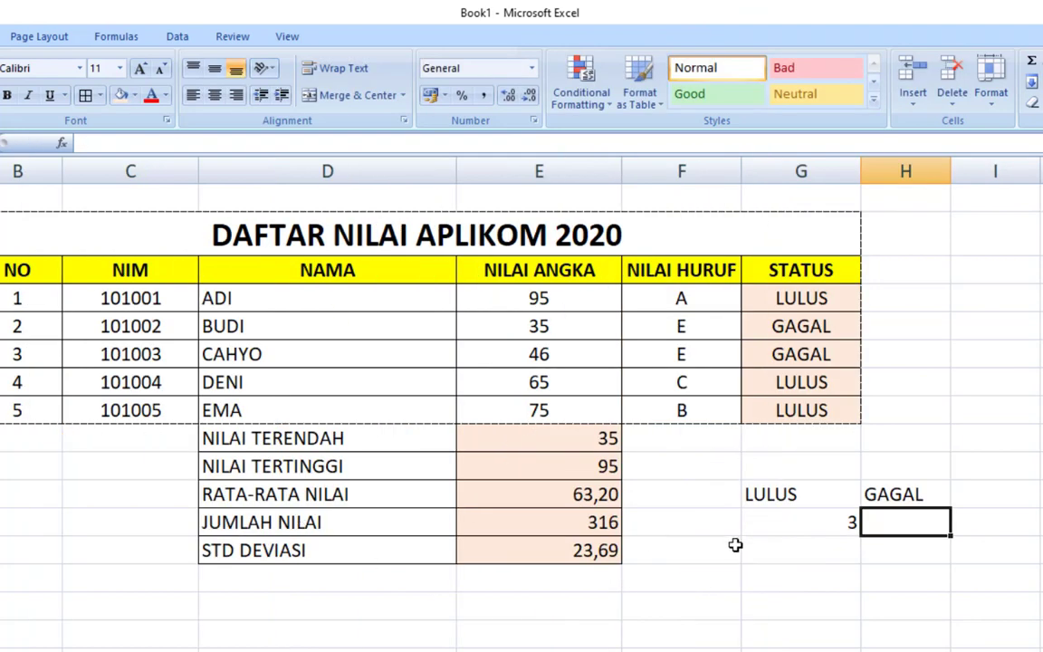
pyautogui.write('2')
pyautogui.press('Return')
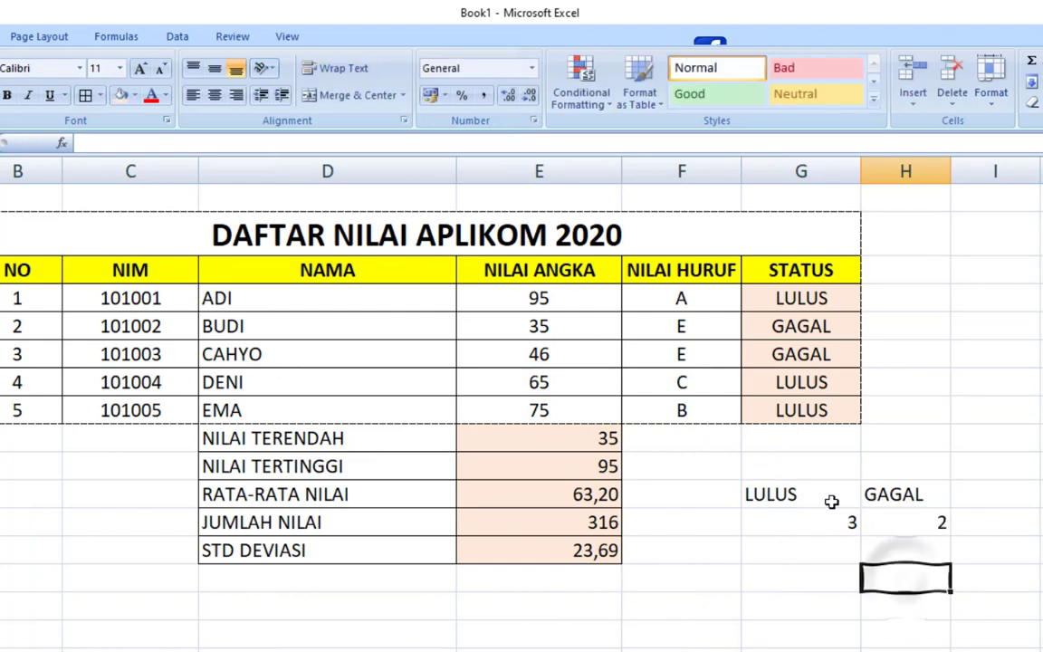
# - Give the LULUS/GAGAL labels and counts All Borders and centre alignment
pyautogui.moveTo(830, 497); pyautogui.dragTo(908, 523)
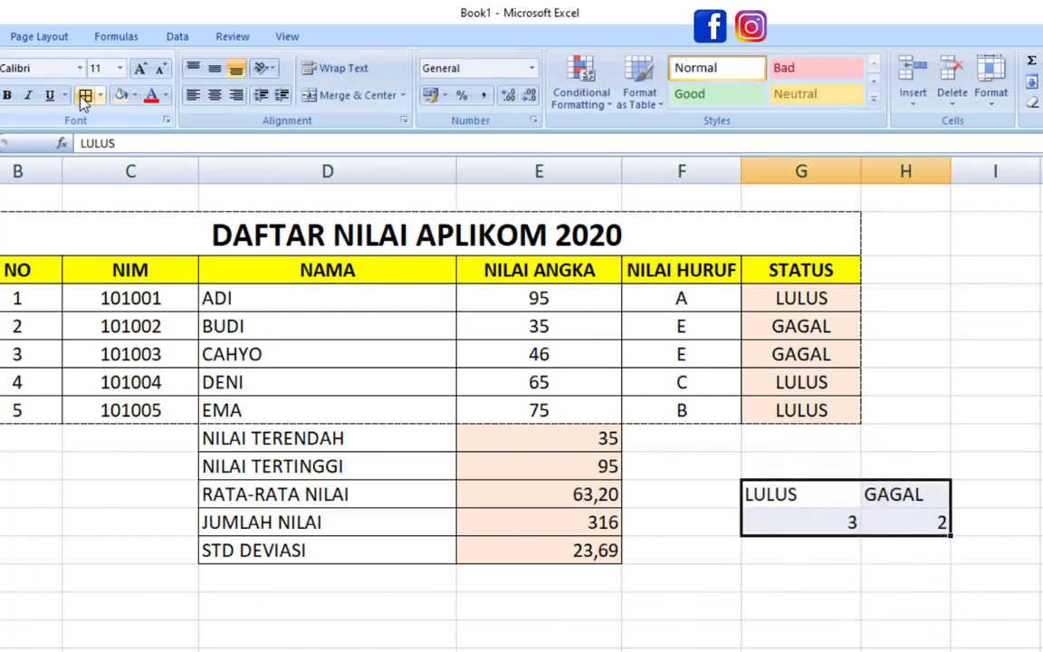
pyautogui.click(214, 96)
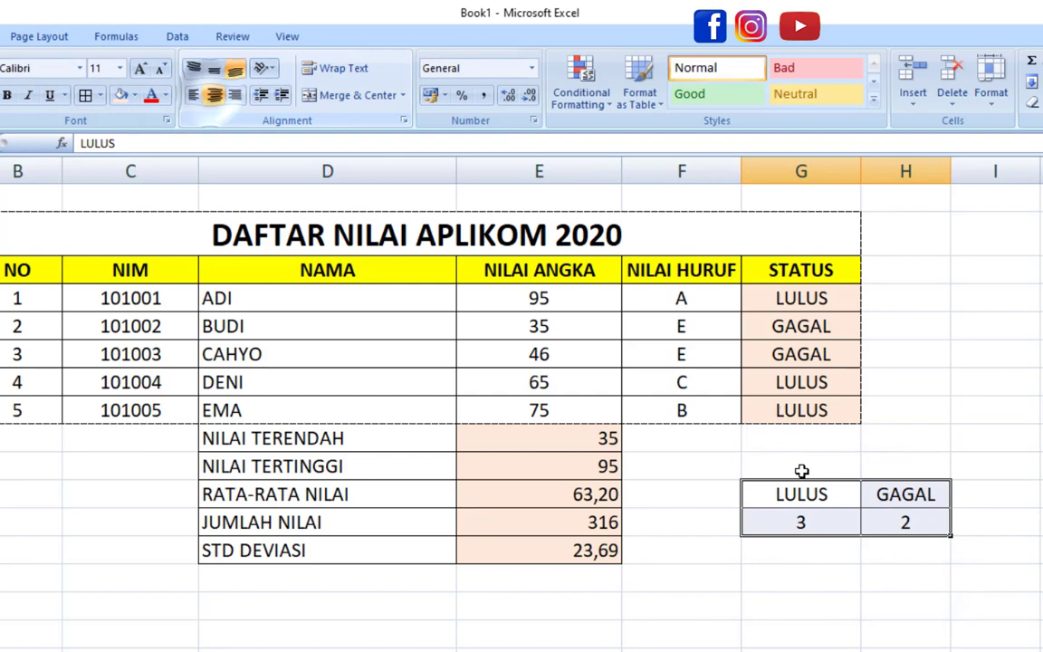
pyautogui.click(1012, 602)
pyautogui.hscroll(1, 804, 592)
pyautogui.hscroll(1, 805, 592)
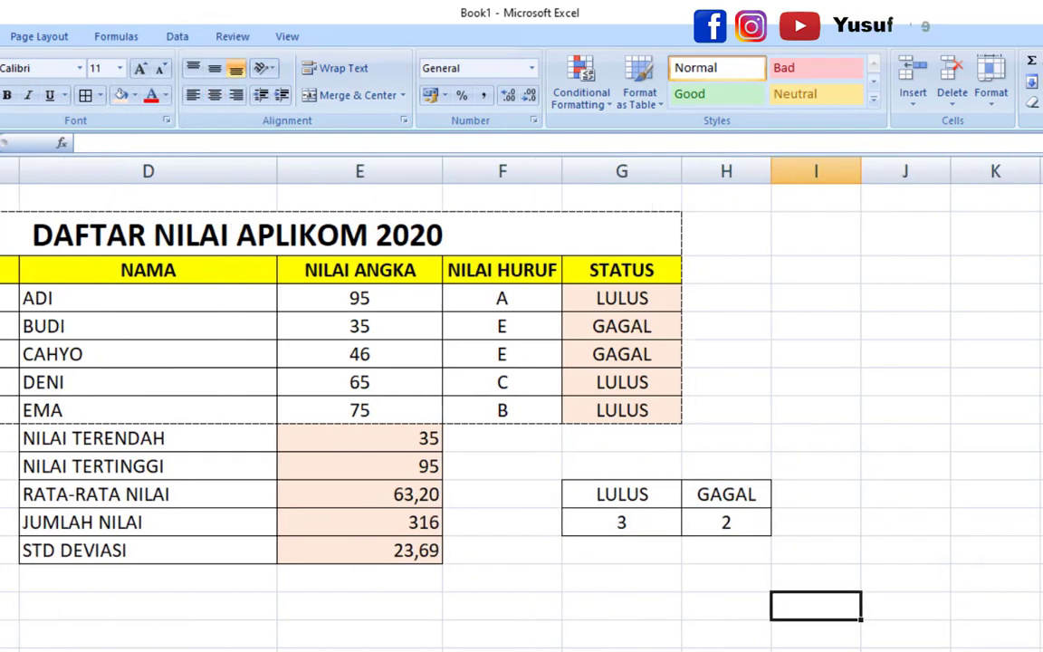
# - Change ADI's score from 95 to 35 and clear the typed counts 3 and 2
pyautogui.click(634, 523)
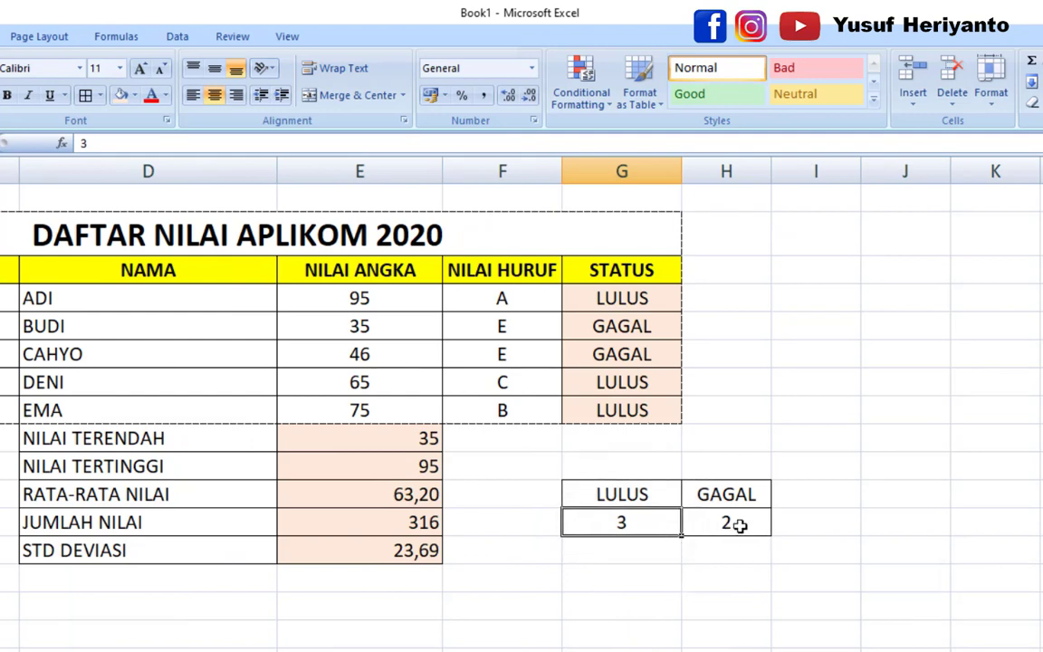
pyautogui.moveTo(738, 523); pyautogui.dragTo(623, 523)
pyautogui.click(368, 302)
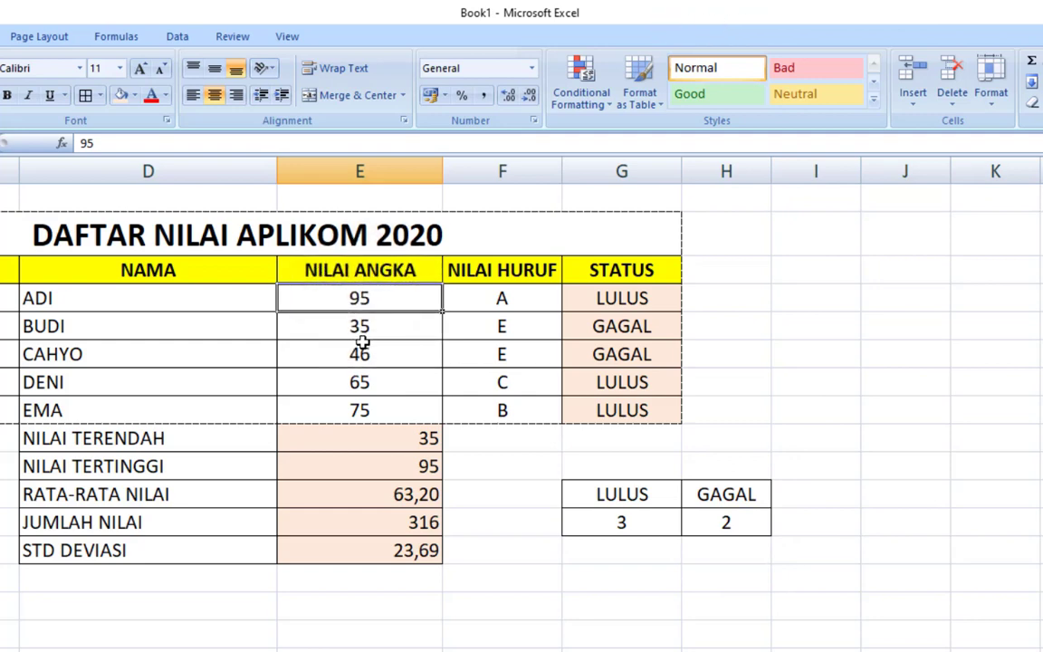
pyautogui.click(611, 525)
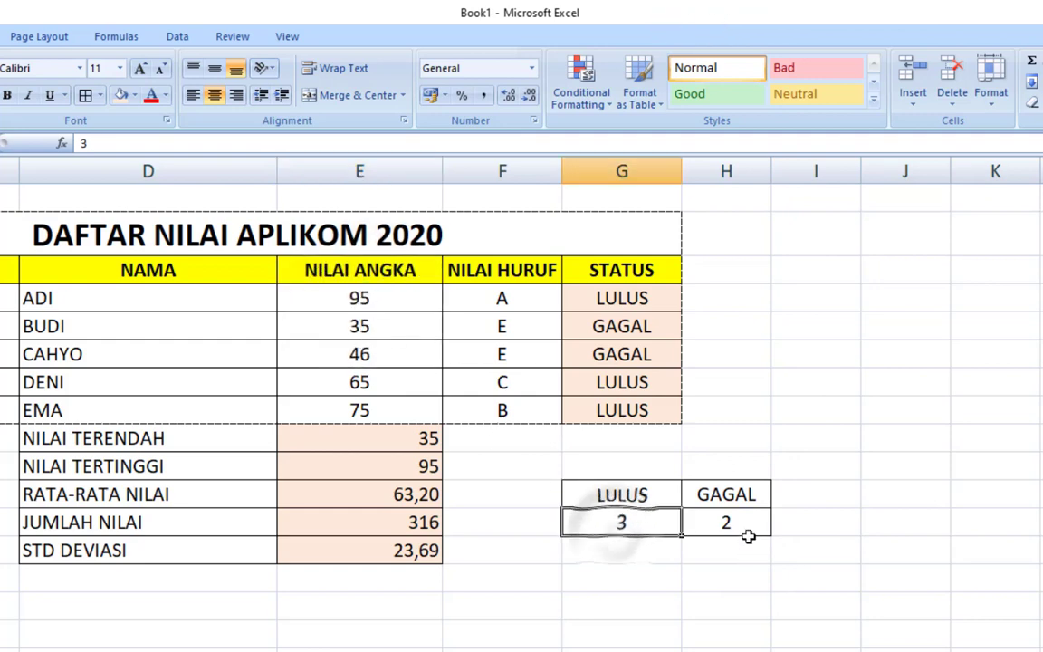
pyautogui.click(396, 301)
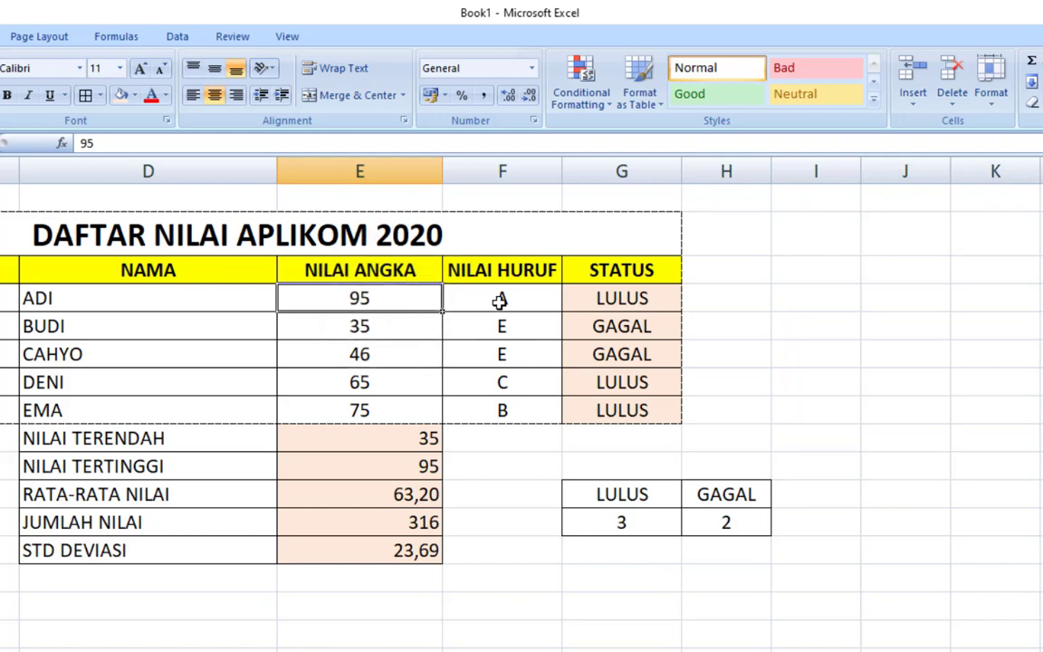
pyautogui.write('35')
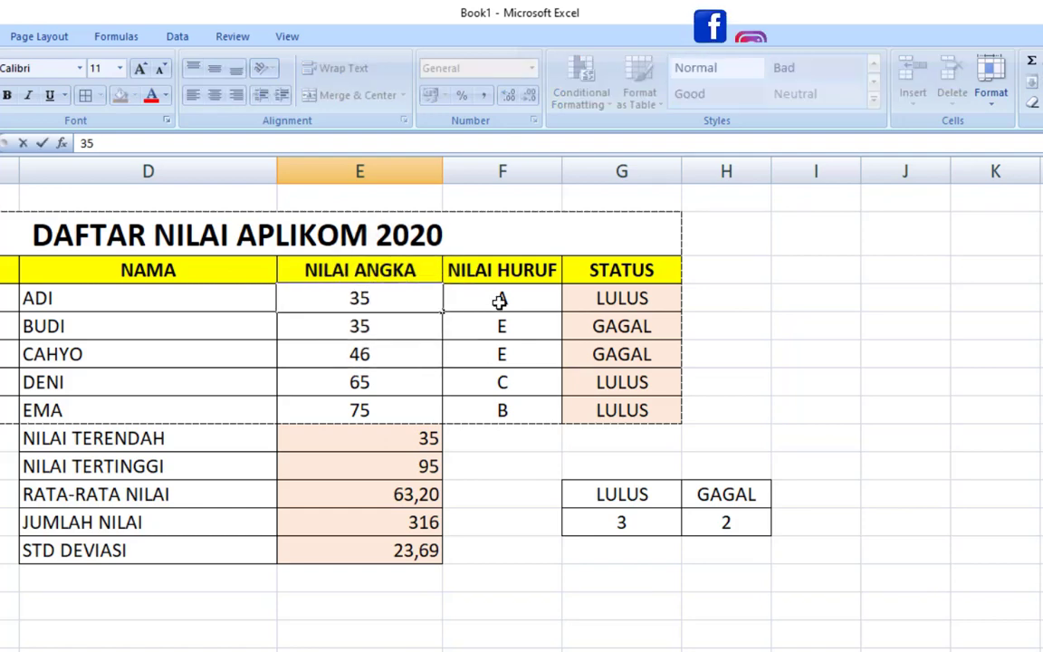
pyautogui.press('Return')
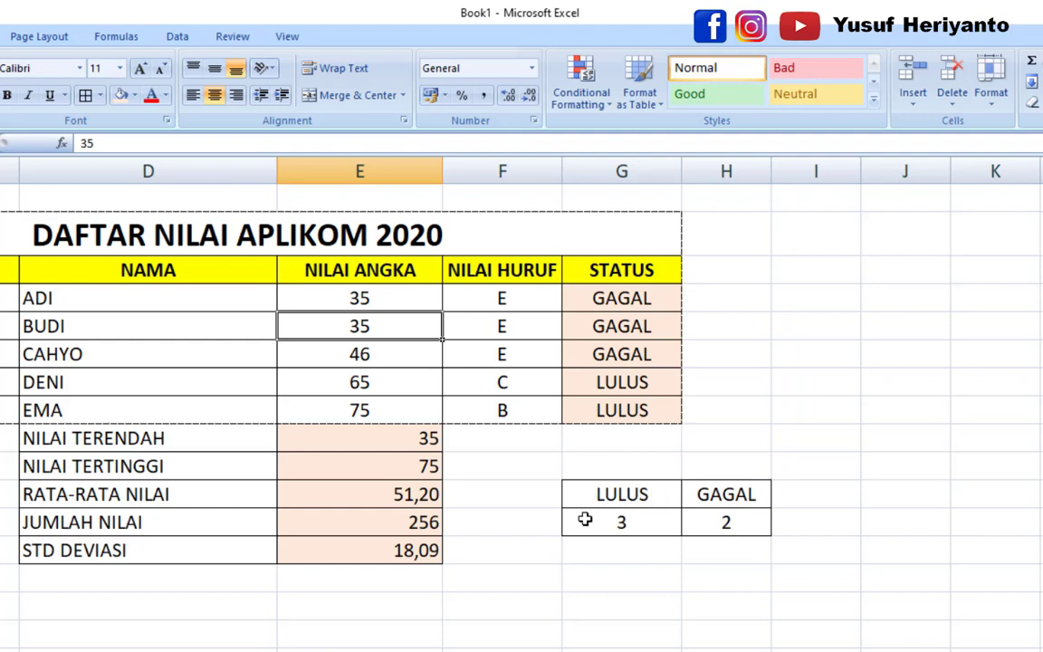
pyautogui.moveTo(740, 521); pyautogui.dragTo(633, 513)
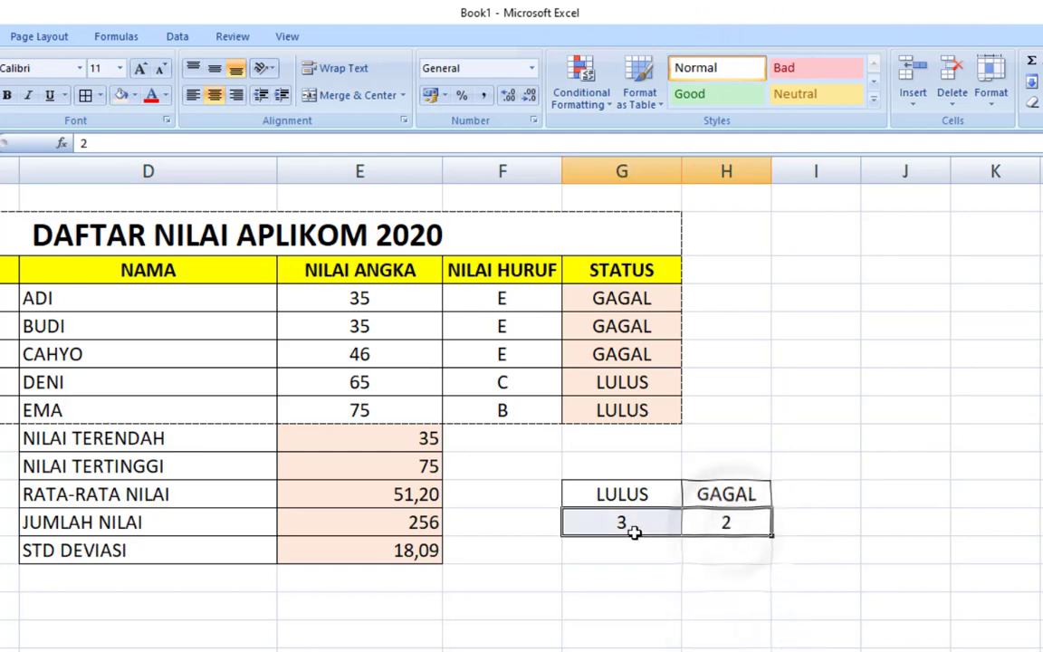
pyautogui.press('Right')
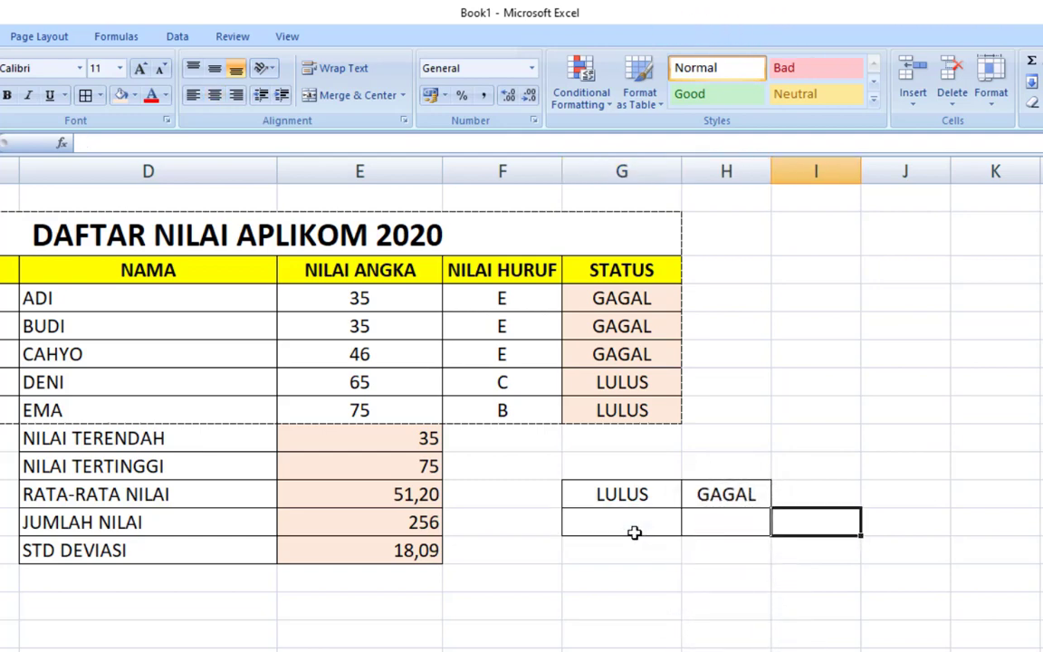
# - Enter =IF(G4="LULUS";1;0) in H4, returning 0 for ADI
pyautogui.click(738, 296)
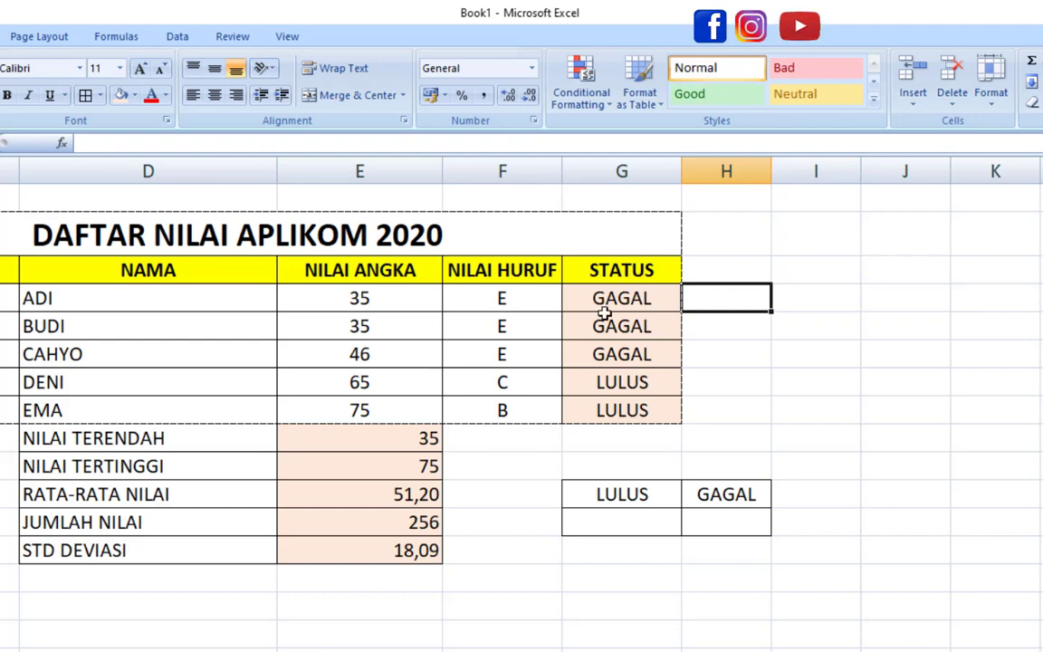
pyautogui.click(634, 297)
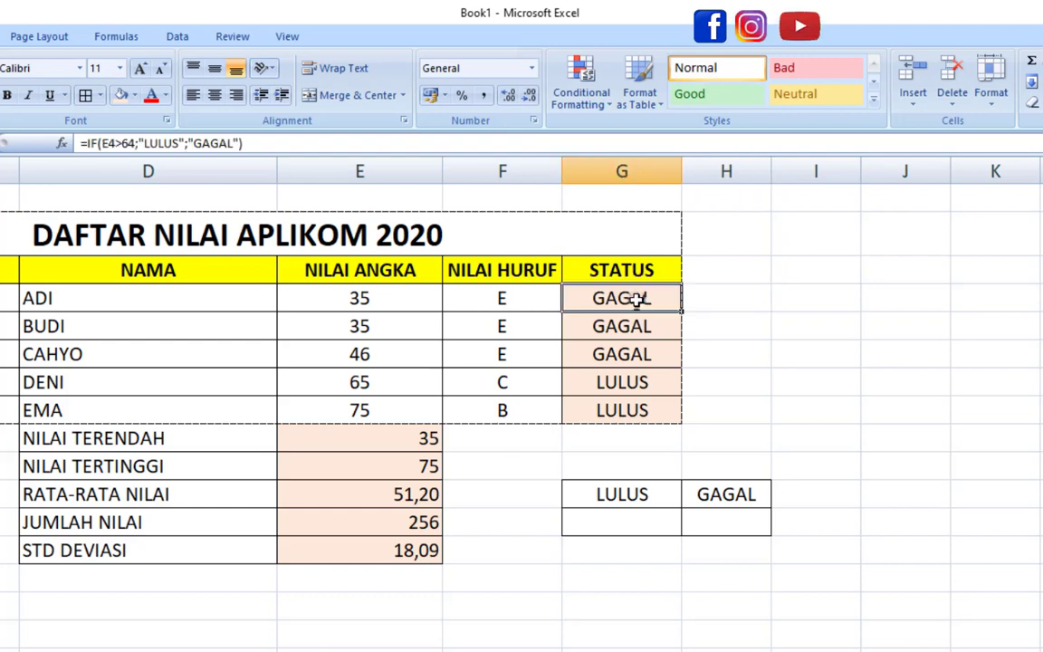
pyautogui.click(389, 297)
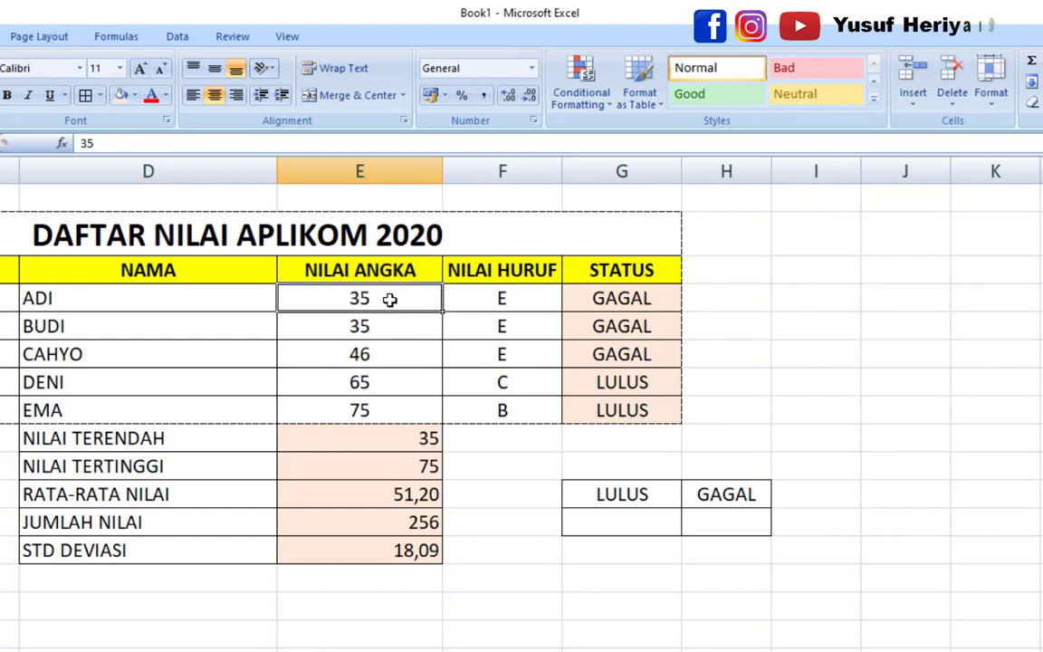
pyautogui.click(755, 297)
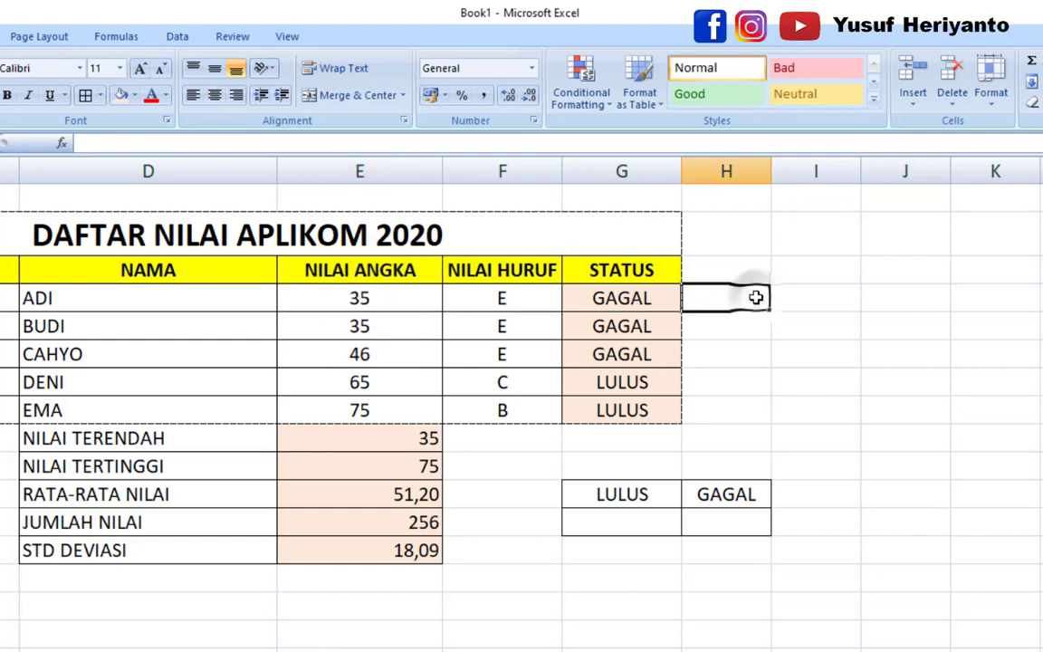
pyautogui.write('=')
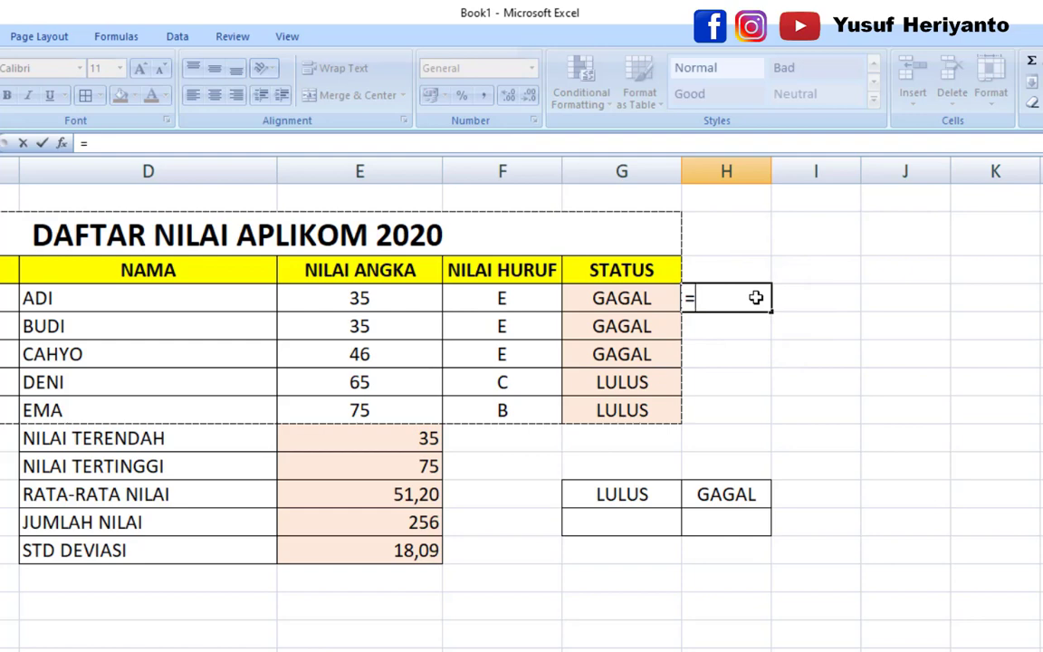
pyautogui.write('IF(')
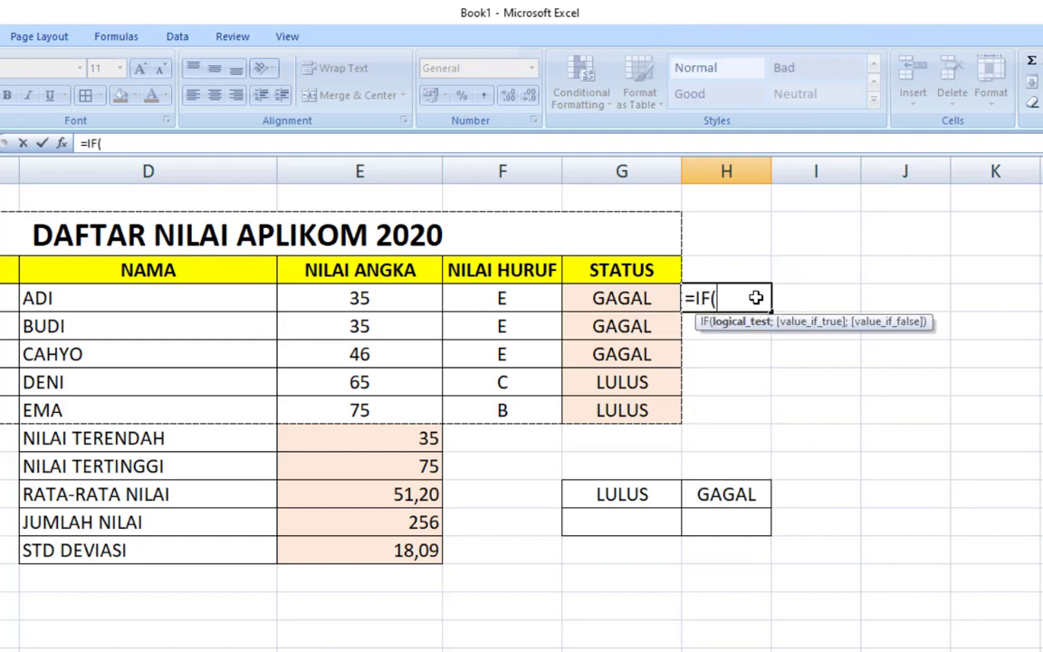
pyautogui.click(631, 302)
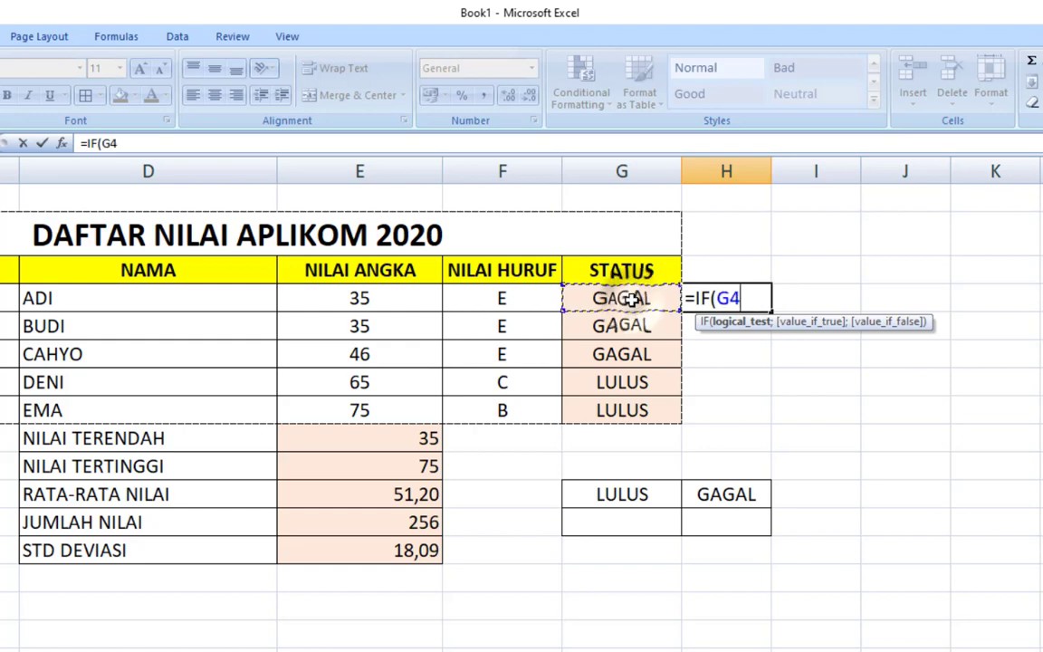
pyautogui.write('=')
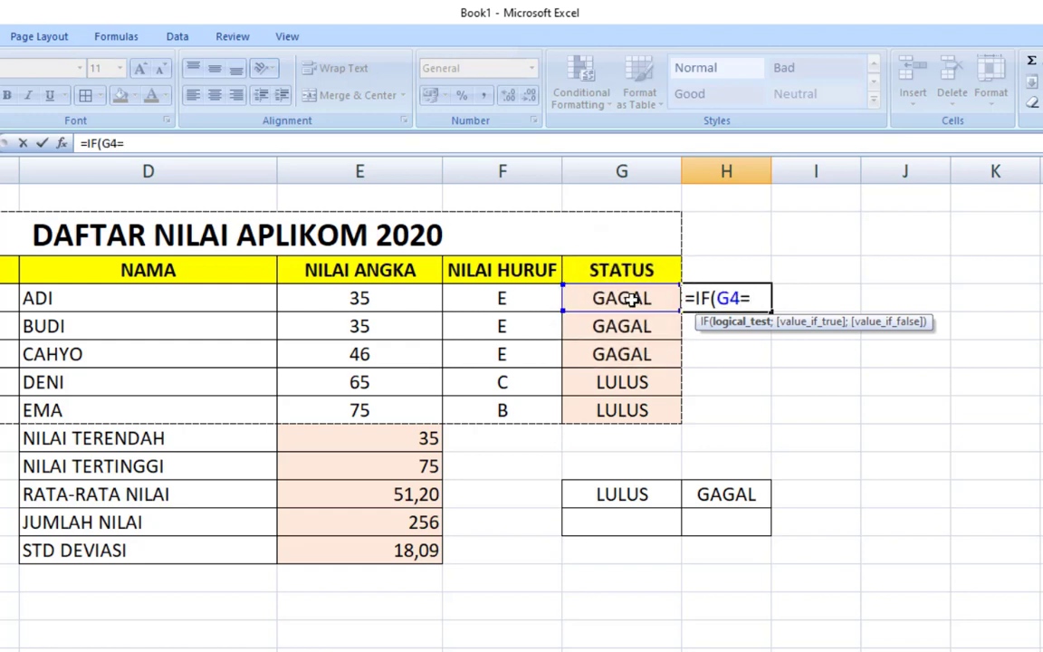
pyautogui.write('"LULU')
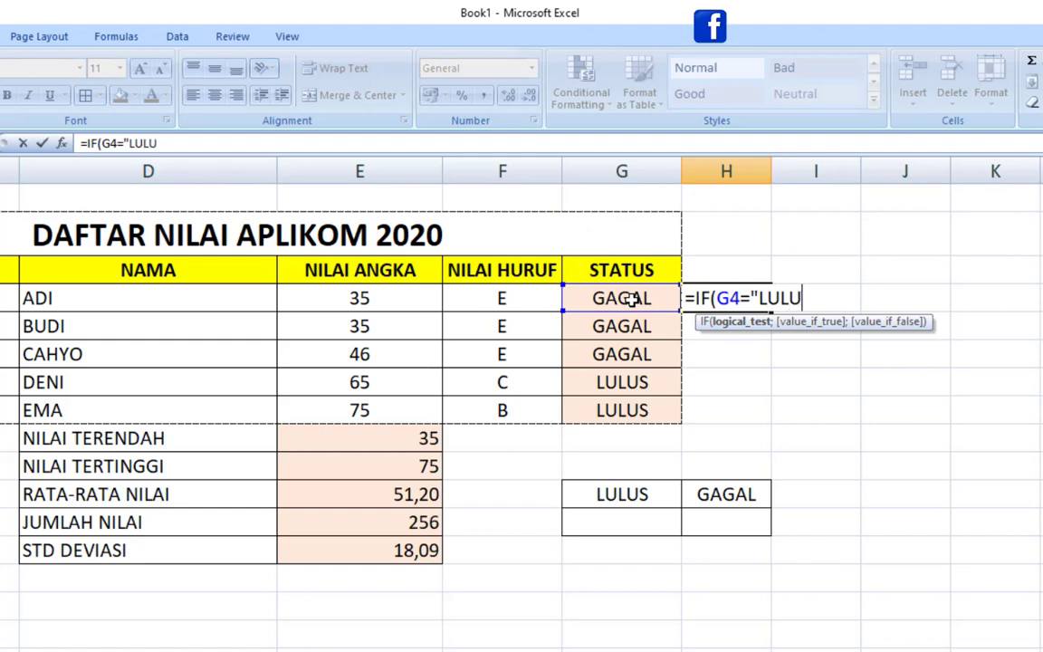
pyautogui.write('S"')
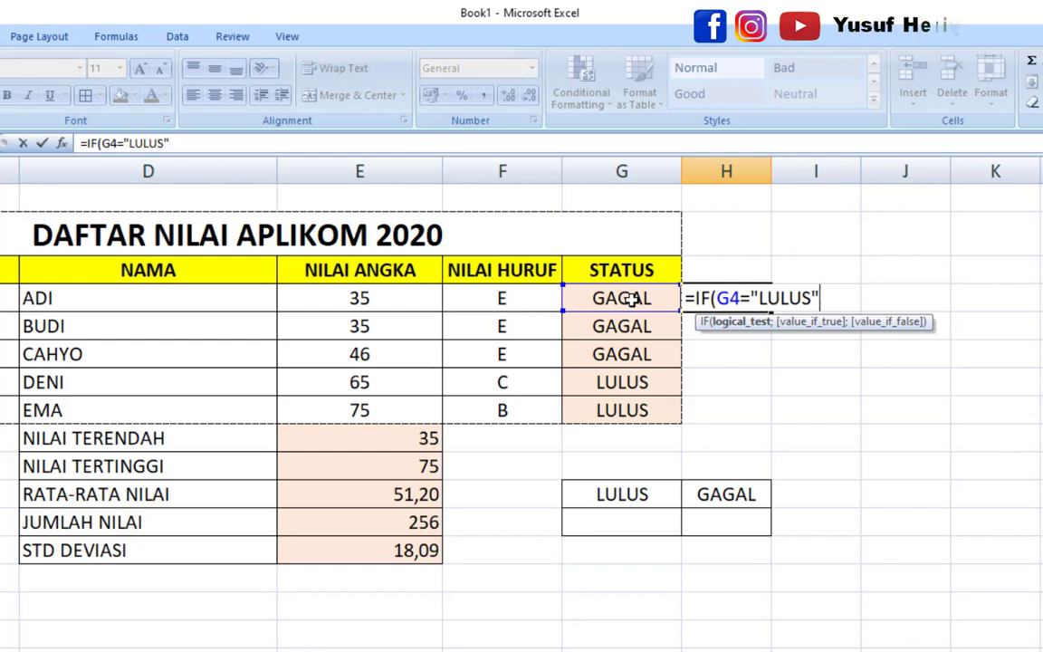
pyautogui.write(';1')
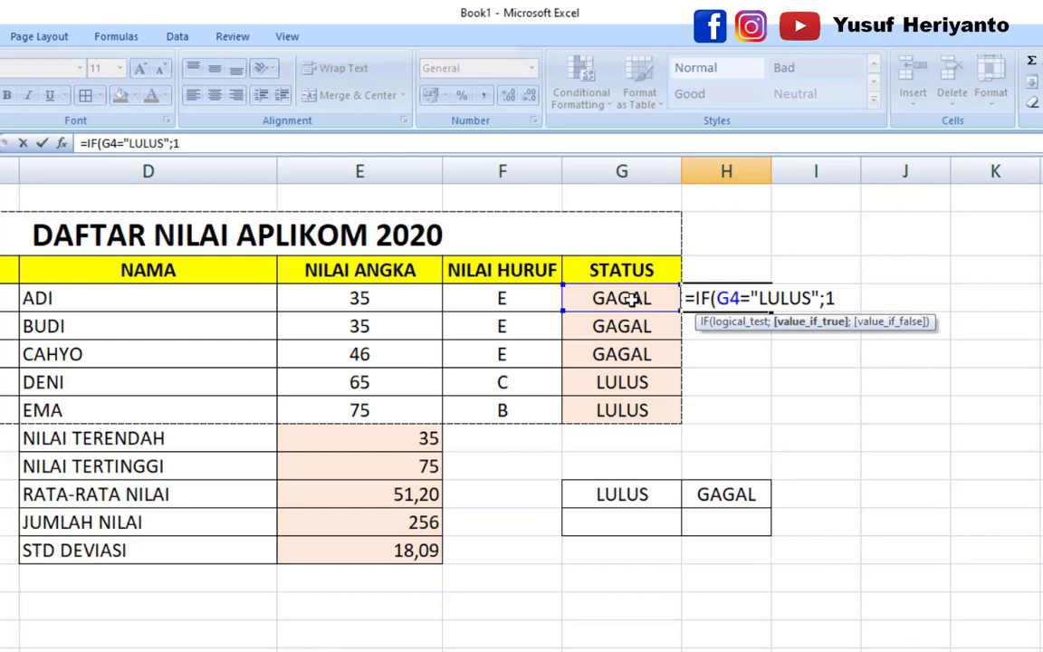
pyautogui.write(';')
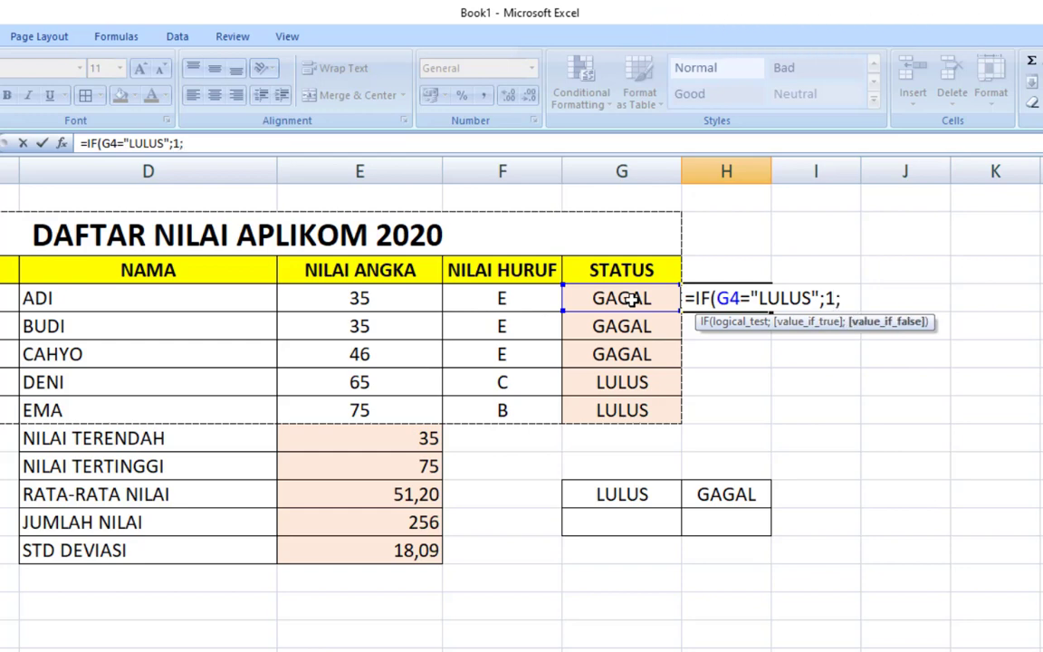
pyautogui.write('0')
pyautogui.press('Return')
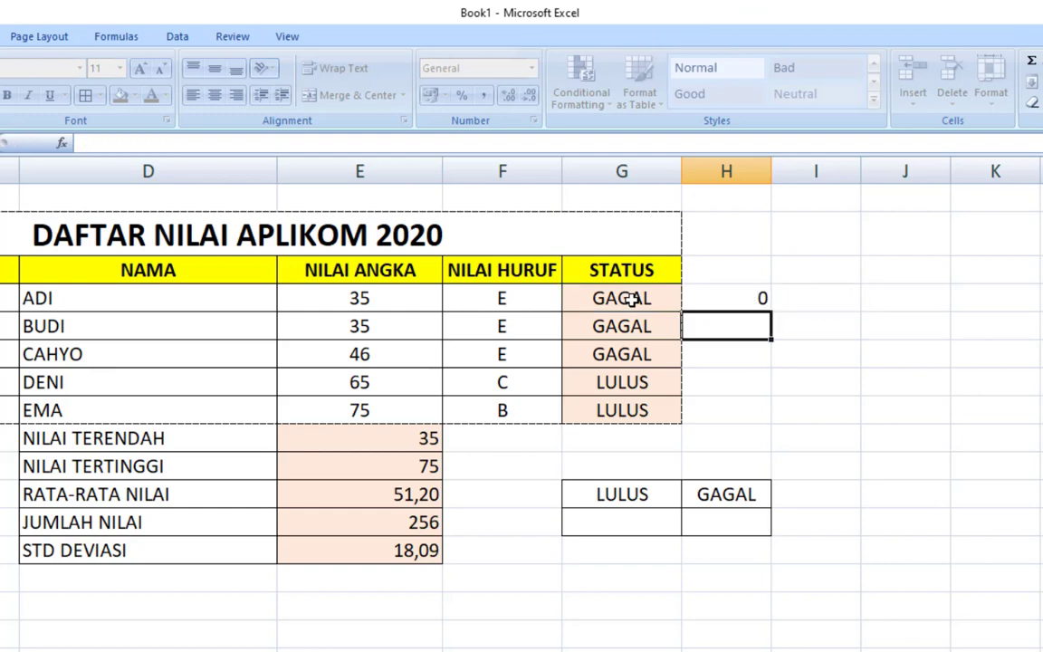
# - Fill the pass-flag formula down from H4 to H8, giving 0,0,0,1,1
pyautogui.click(735, 287)
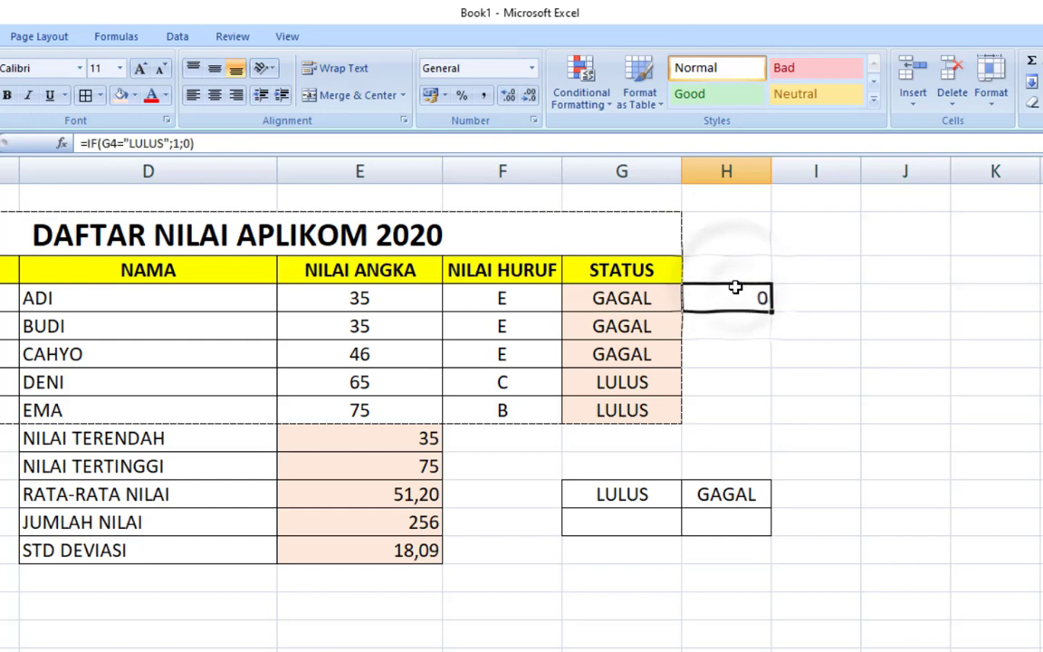
pyautogui.click(659, 298)
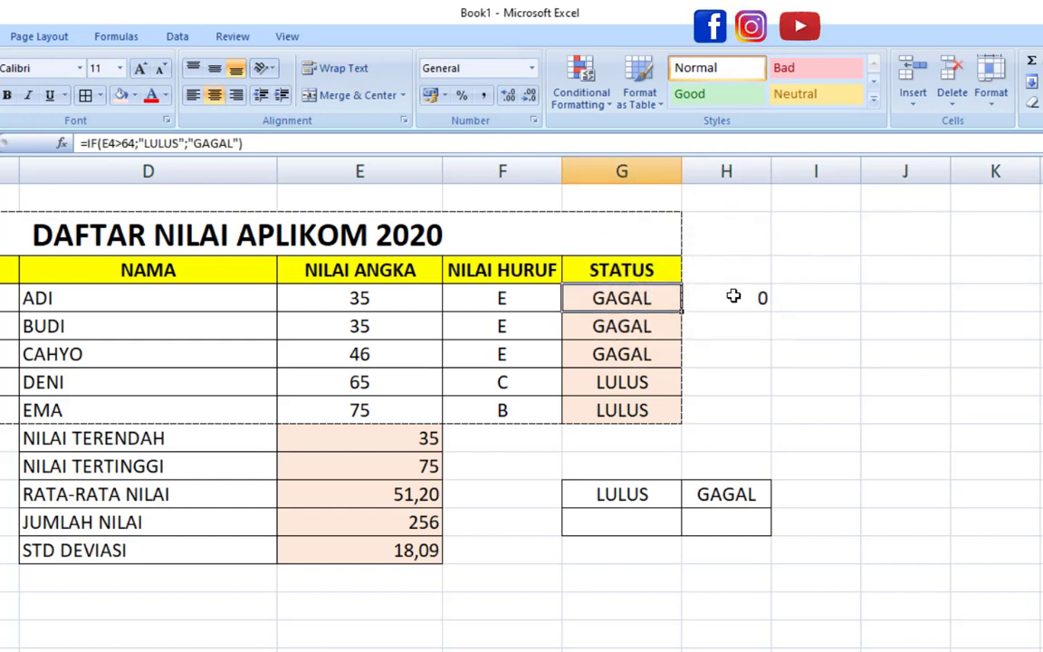
pyautogui.click(733, 296)
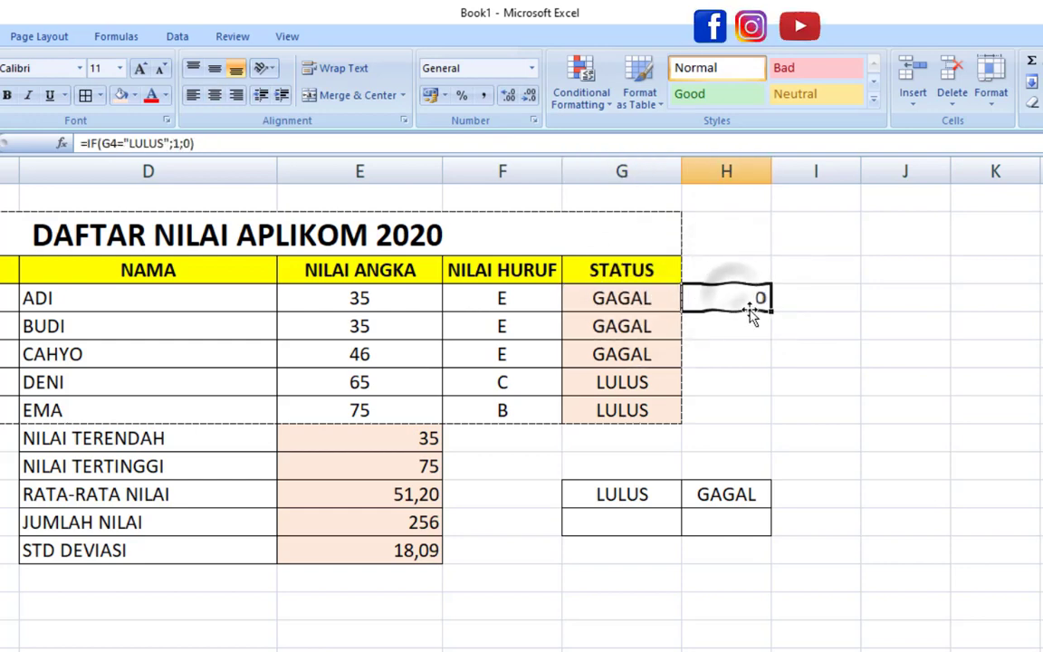
pyautogui.moveTo(769, 311); pyautogui.dragTo(765, 418)
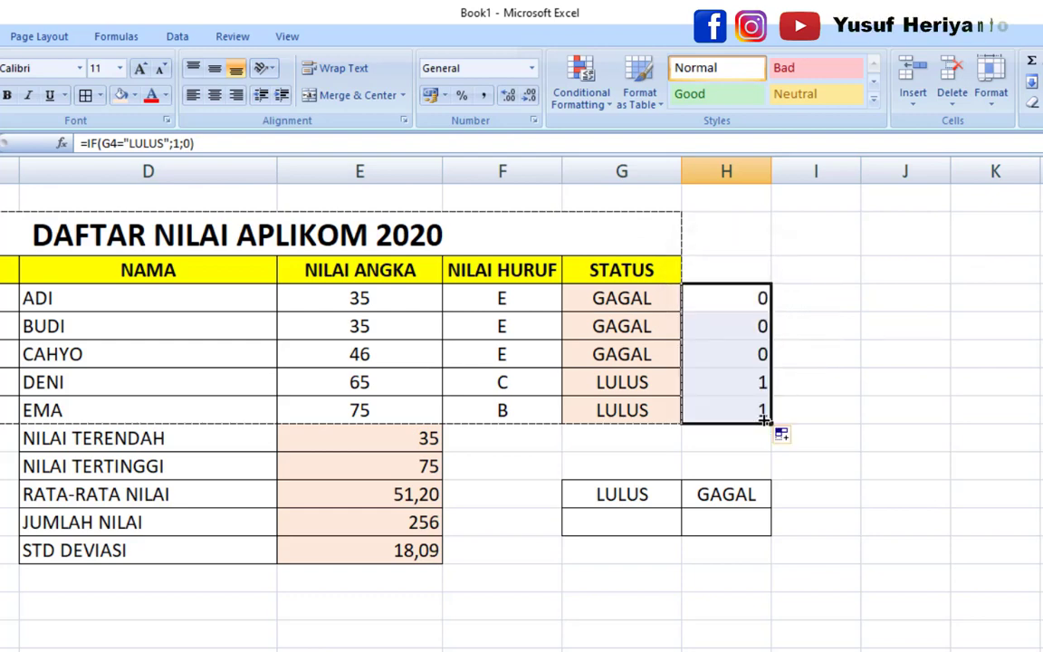
pyautogui.click(615, 382)
pyautogui.click(717, 381)
pyautogui.click(641, 410)
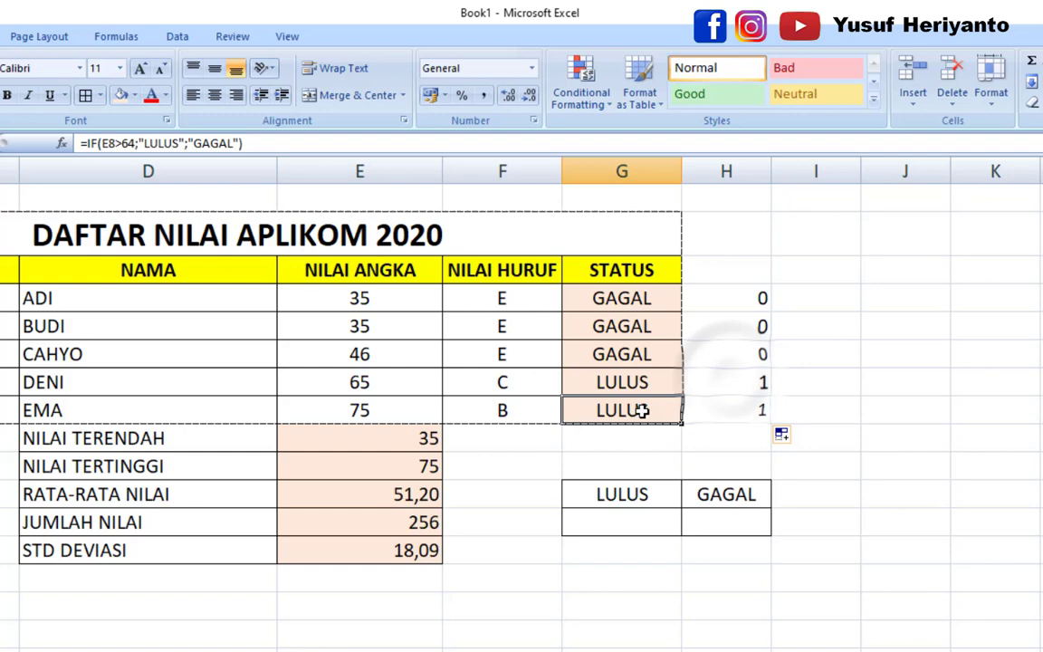
pyautogui.click(753, 410)
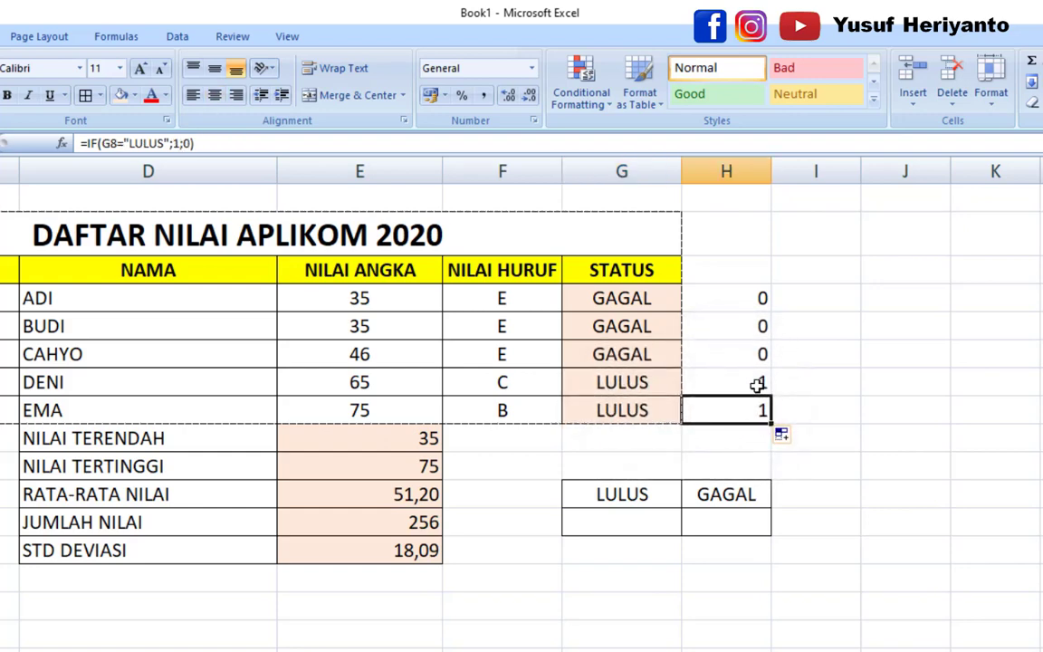
# - Total the pass flags with =SUM(H4:H8) under LULUS, showing 2
pyautogui.click(658, 519)
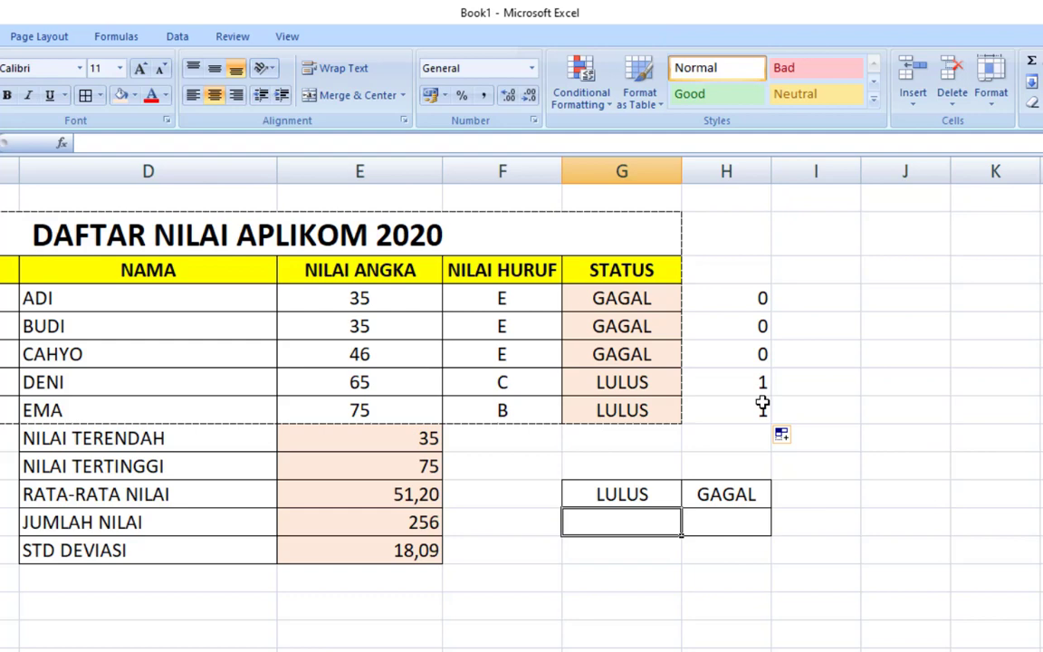
pyautogui.write('=SU')
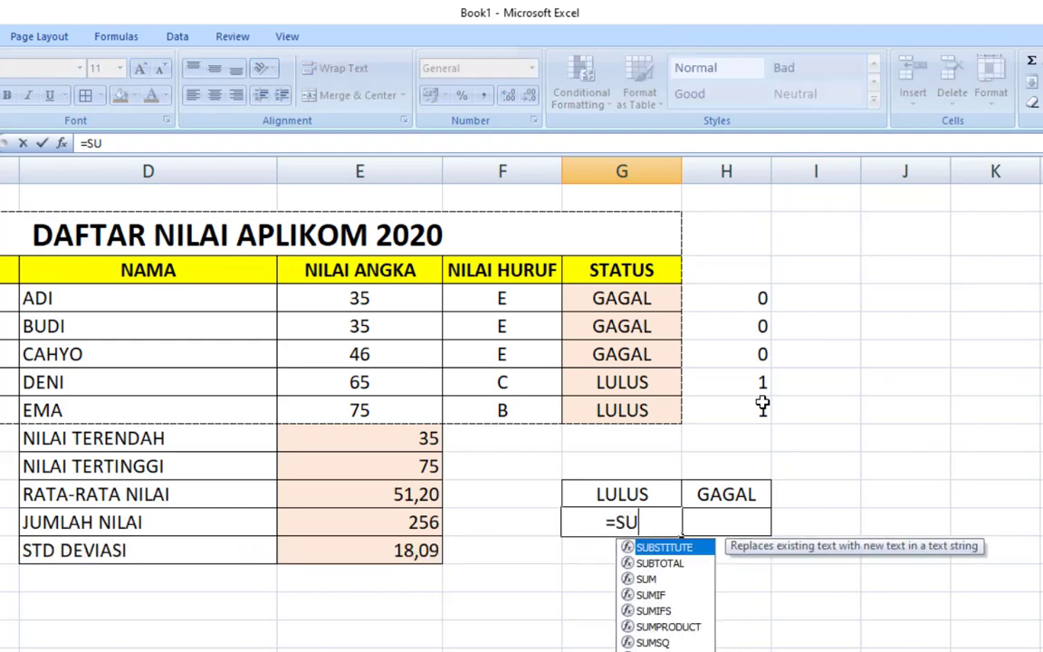
pyautogui.write('M(')
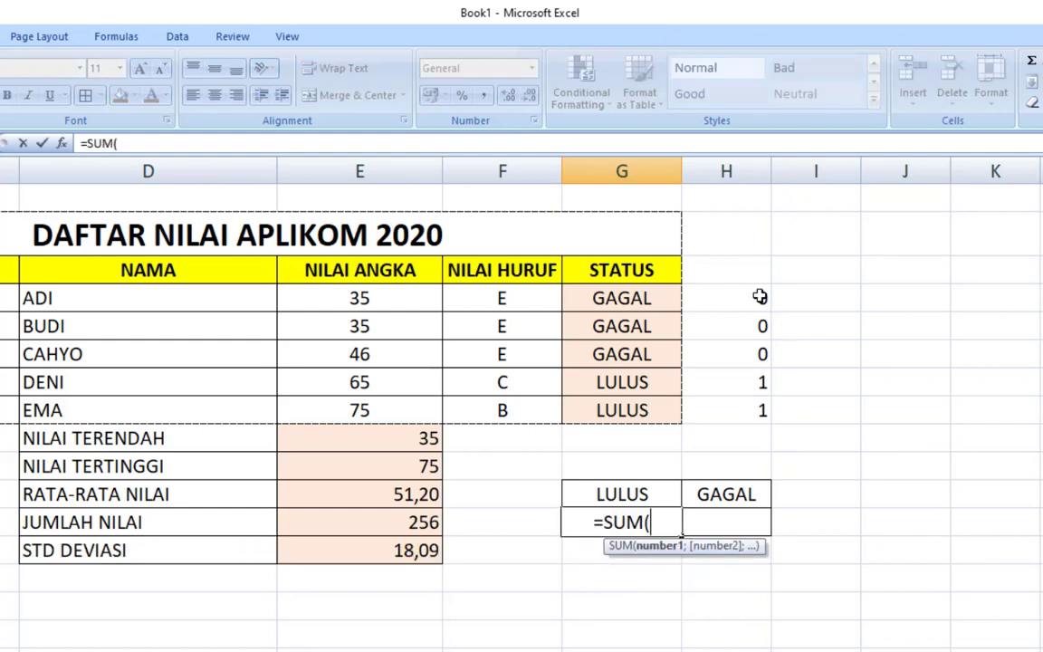
pyautogui.moveTo(759, 298); pyautogui.dragTo(749, 404)
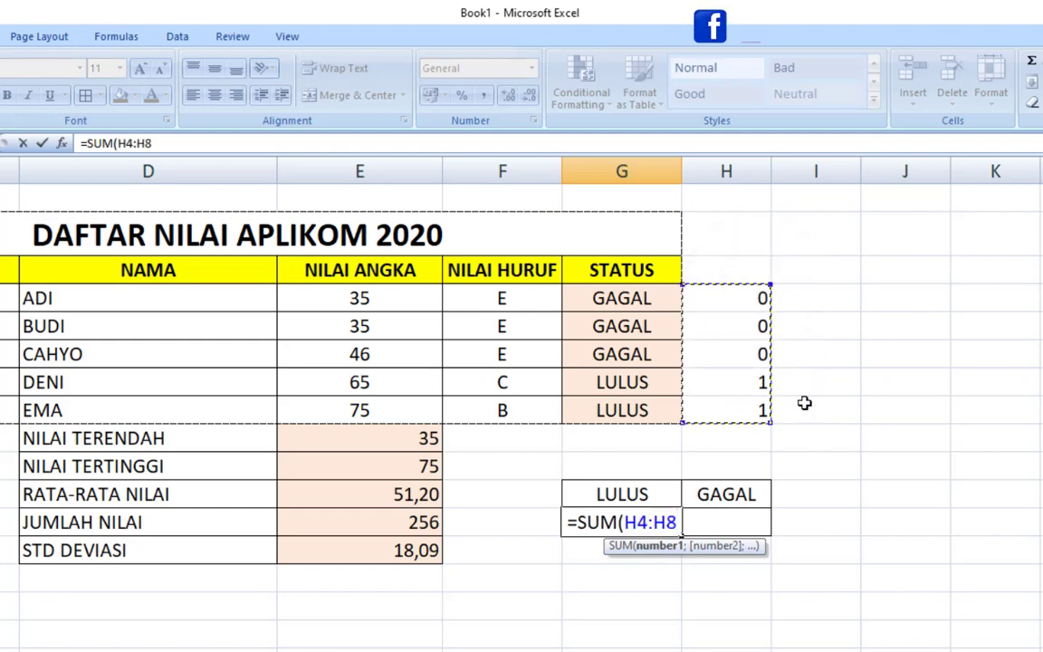
pyautogui.press('Return')
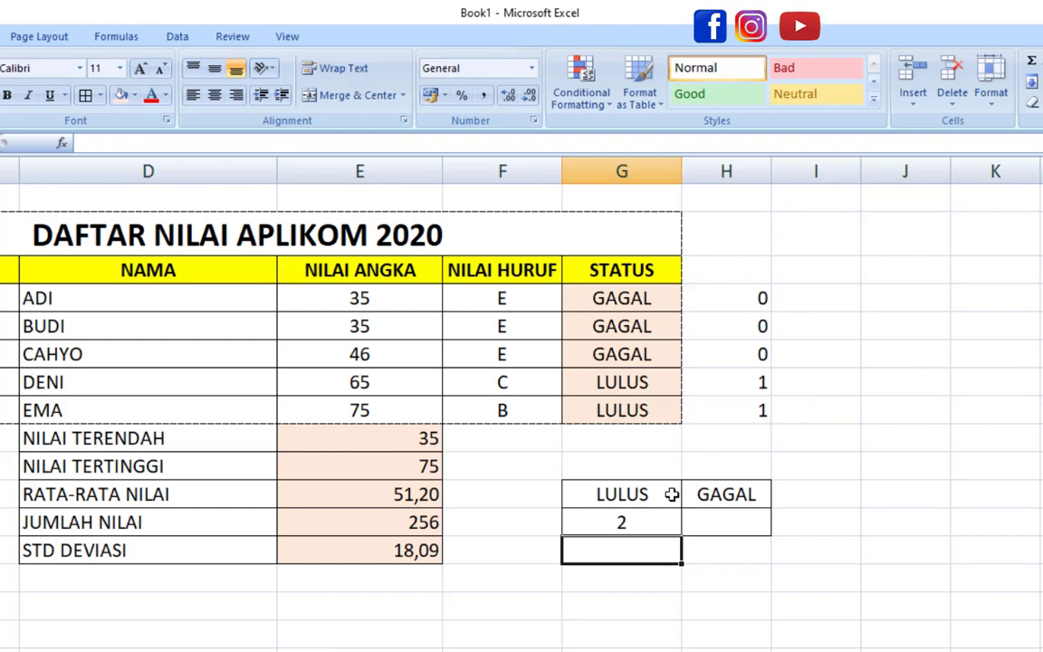
pyautogui.click(643, 526)
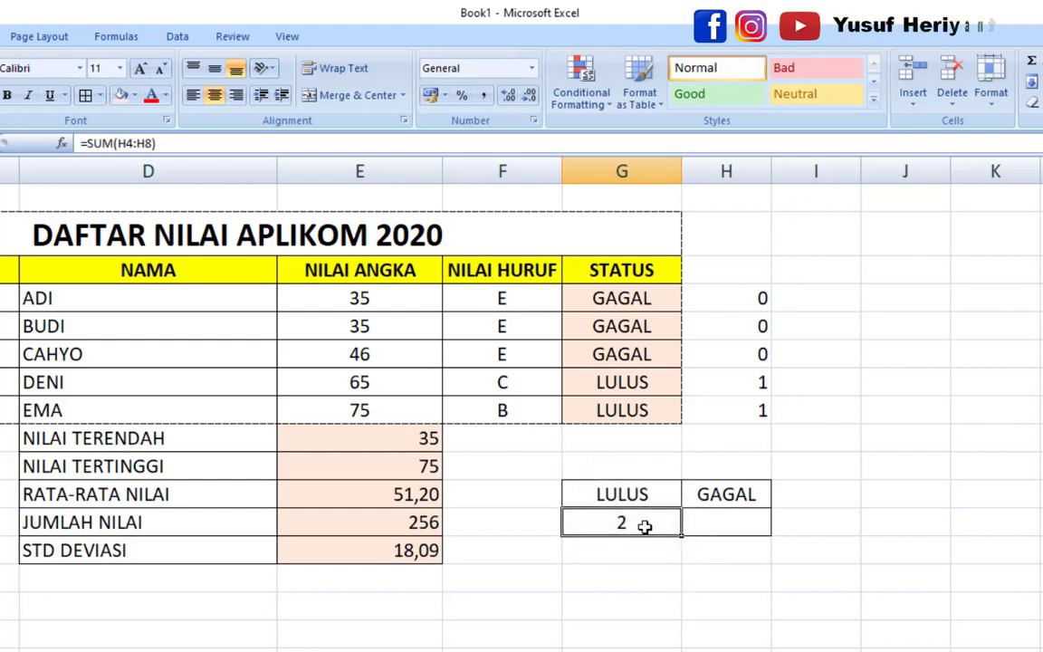
pyautogui.hscroll(-2, 522, 380)
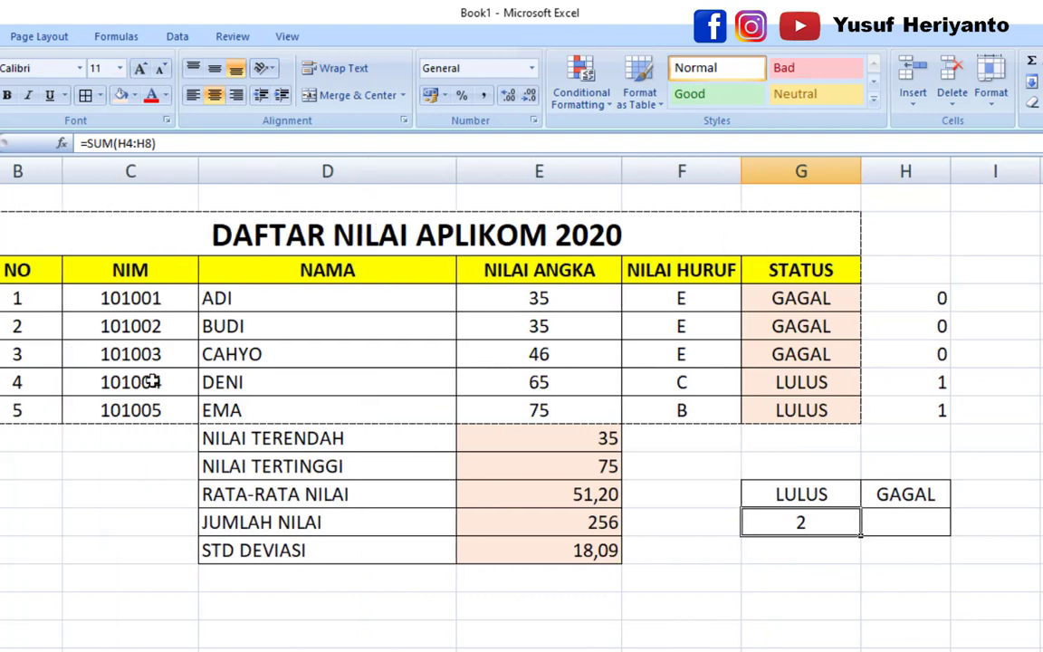
pyautogui.click(930, 529)
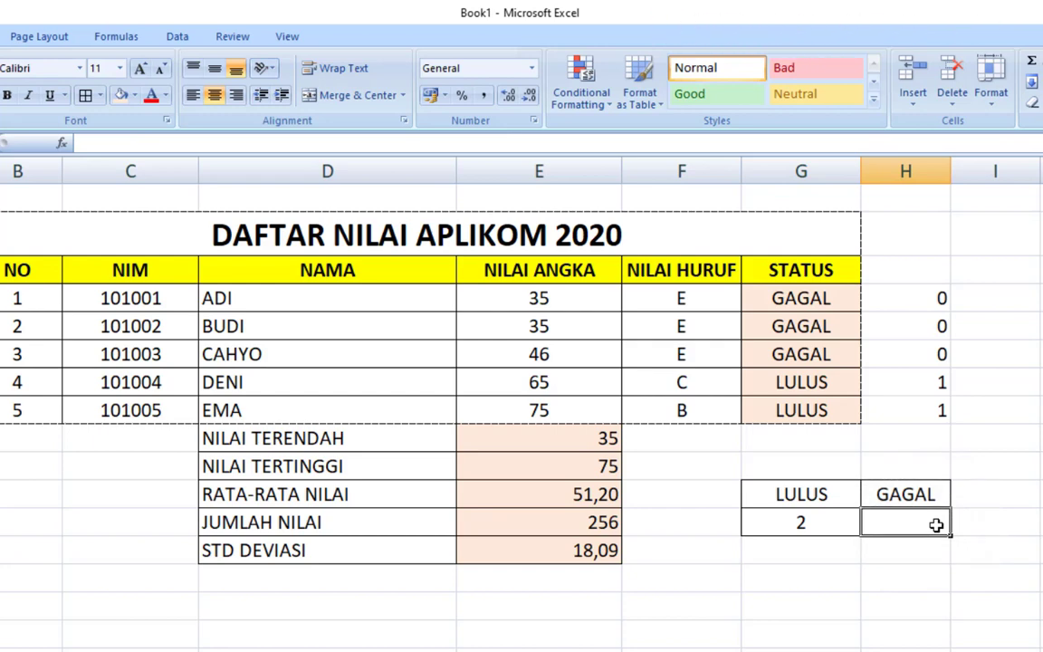
pyautogui.write('=')
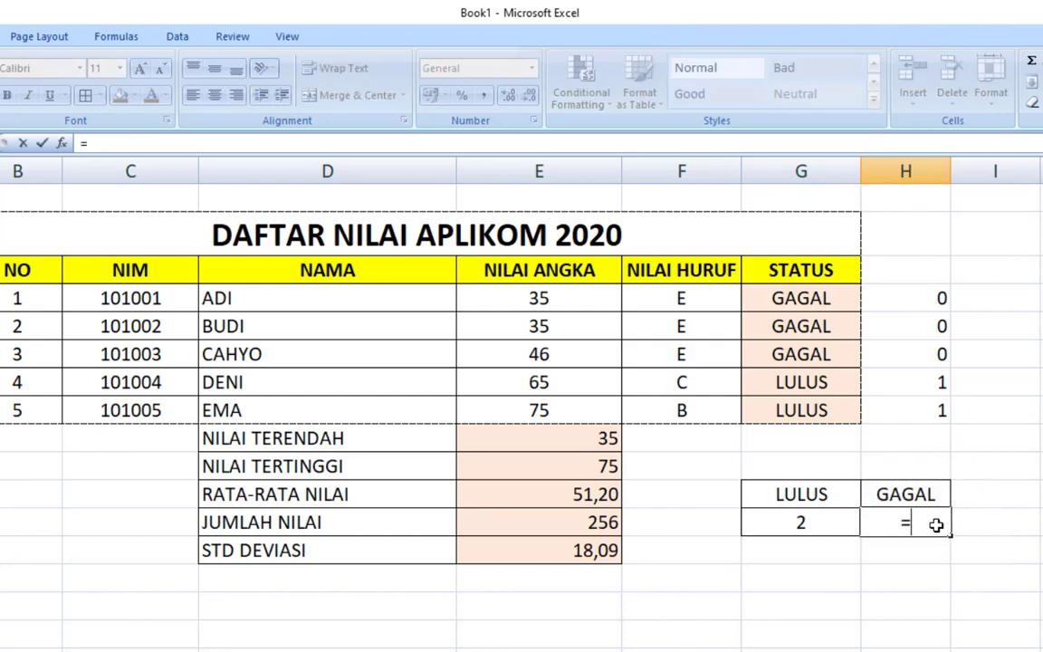
pyautogui.write('5-')
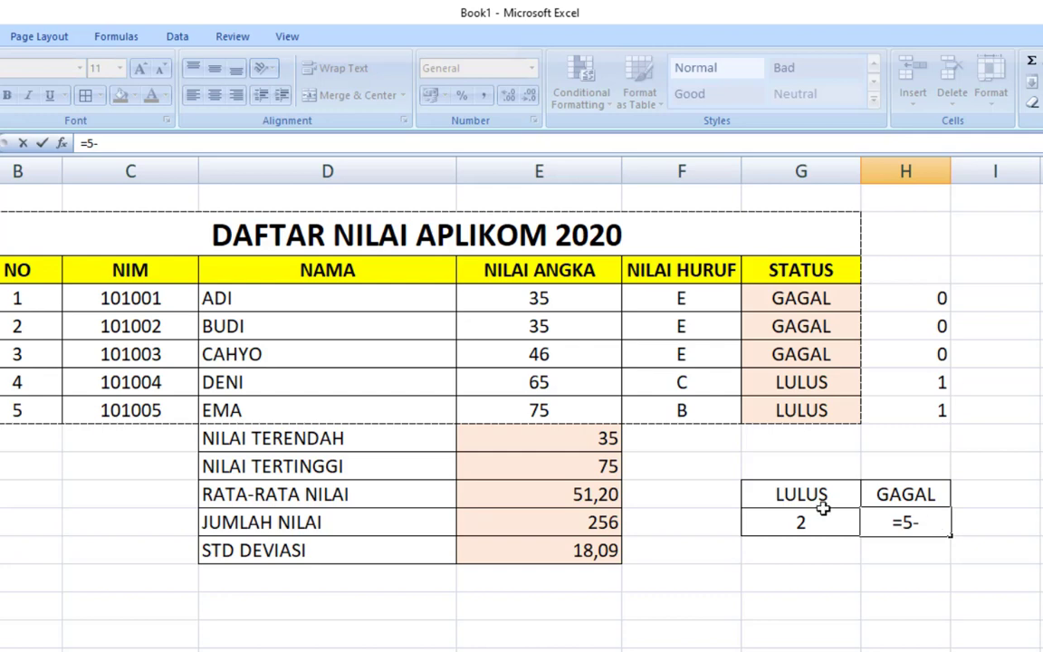
pyautogui.click(794, 525)
pyautogui.press('Return')
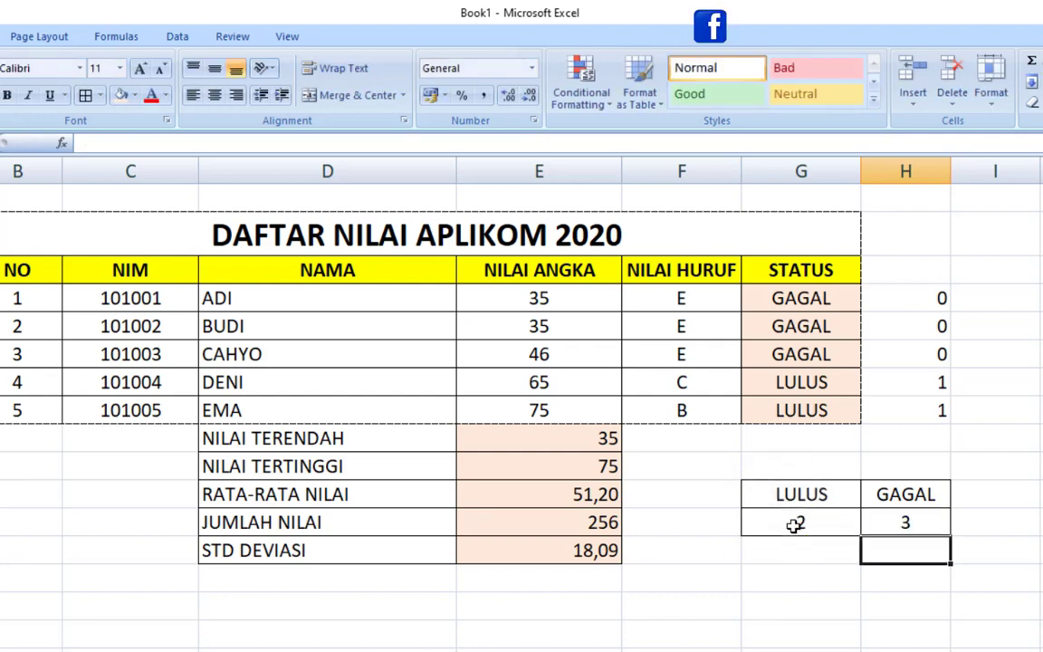
pyautogui.click(893, 512)
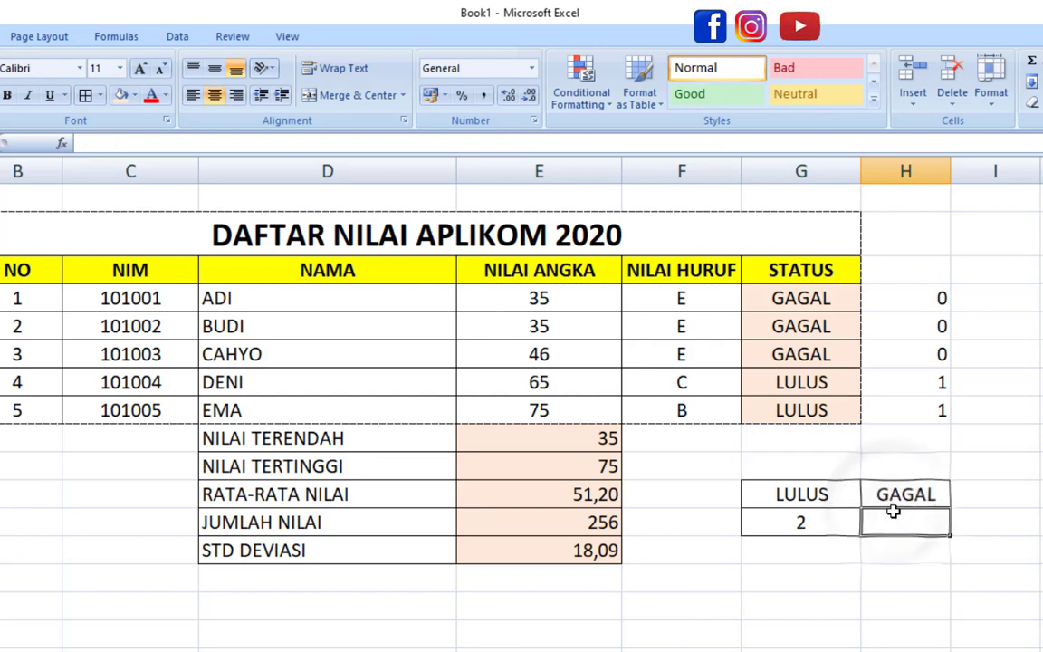
pyautogui.click(994, 294)
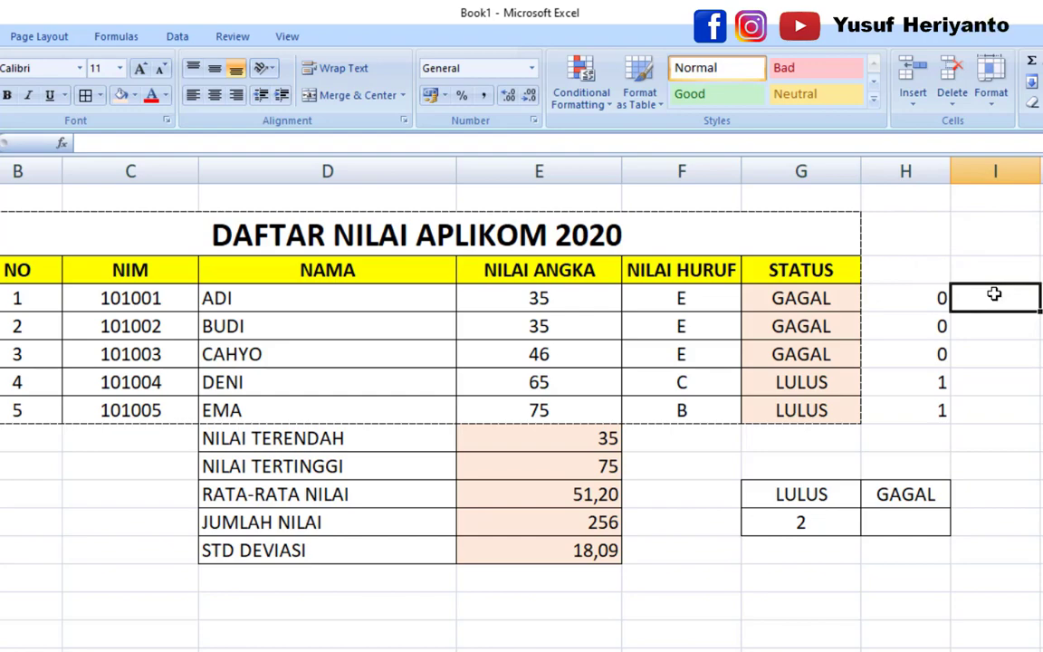
# - Enter the fail-flag formula =IF(G4="GAGAL";1;0) in I4
pyautogui.write('=IF(')
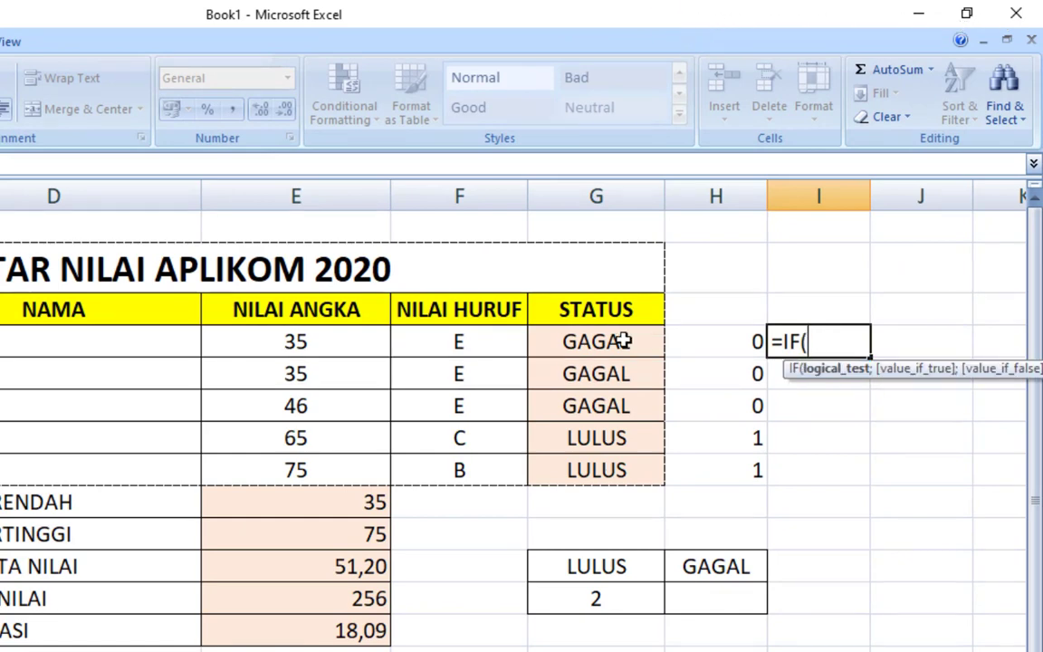
pyautogui.click(623, 340)
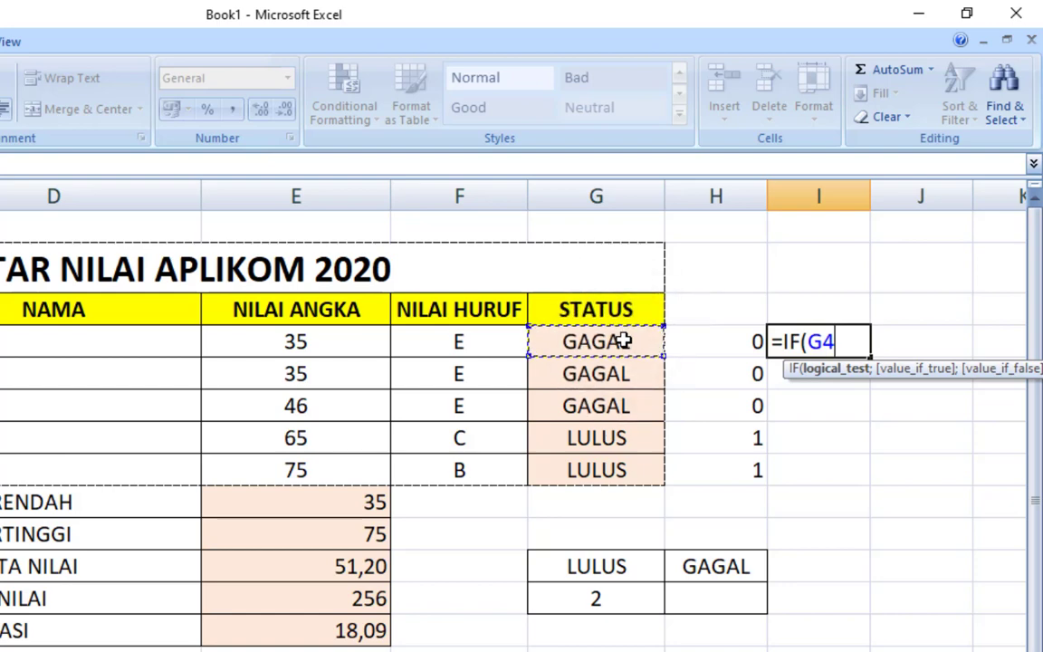
pyautogui.write('="')
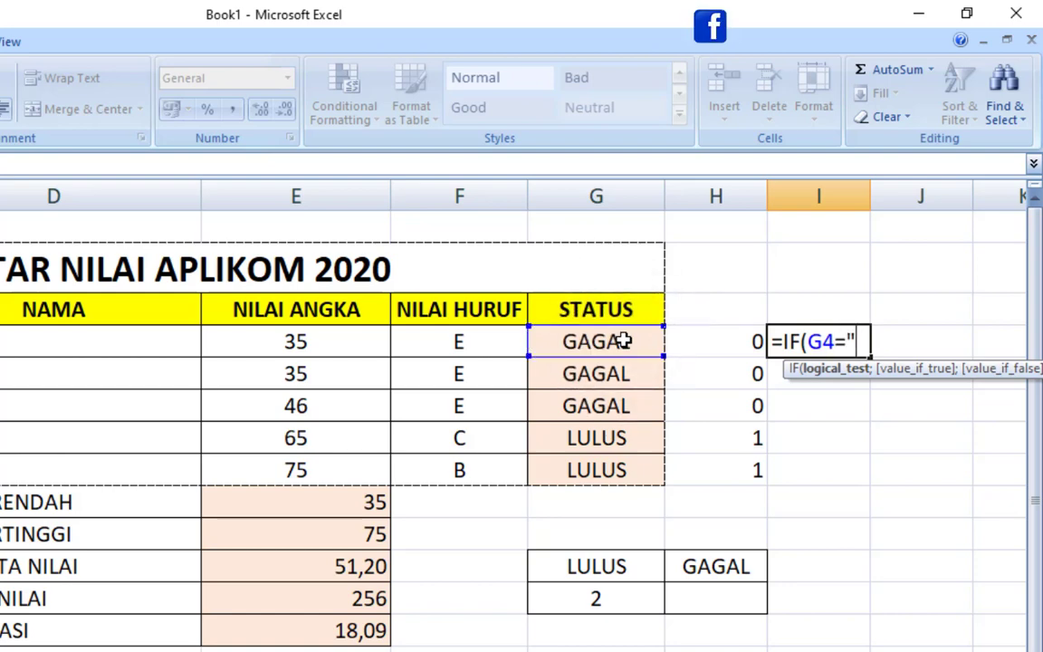
pyautogui.write('GAGA')
pyautogui.write('L')
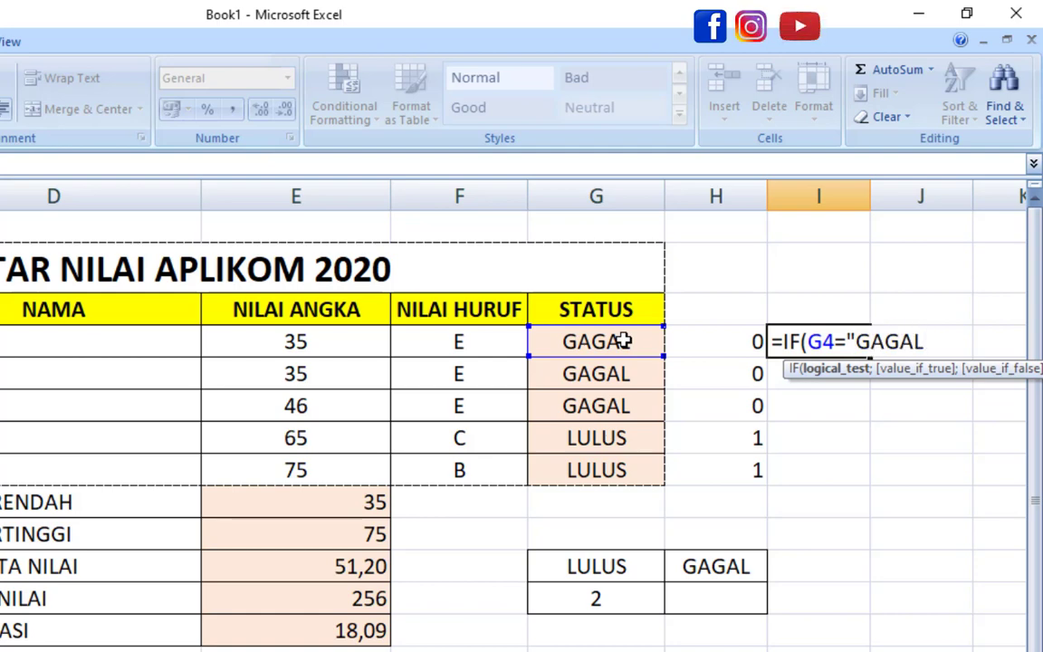
pyautogui.write('";1')
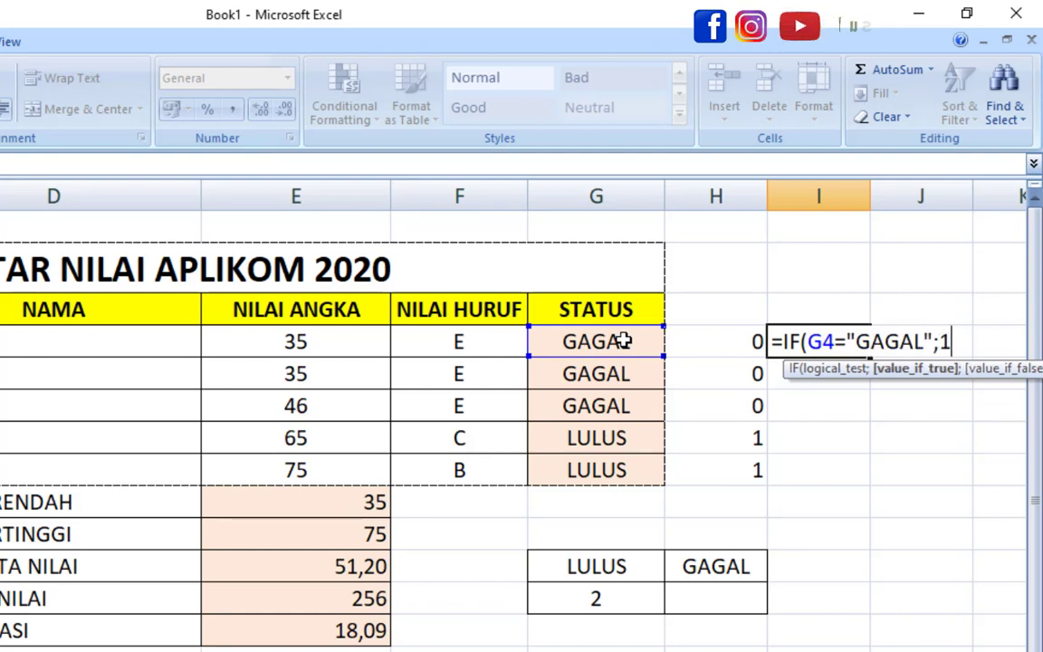
pyautogui.write(';0')
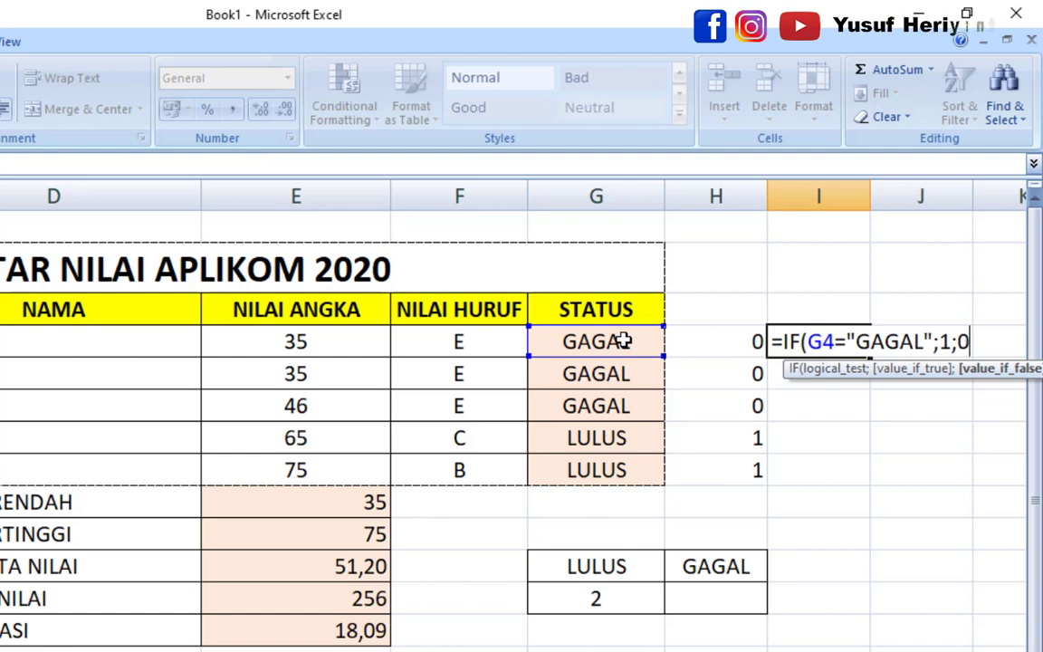
pyautogui.write(')')
pyautogui.press('Return')
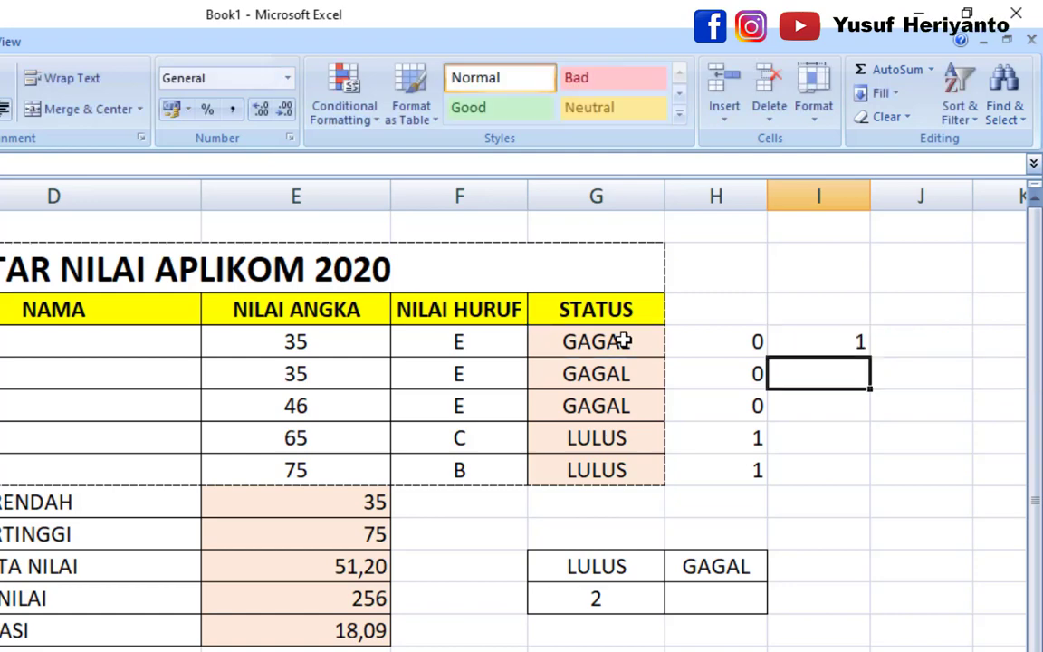
# - Fill the fail-flag formula down to I8, showing 1,1,1,0,0
pyautogui.click(784, 342)
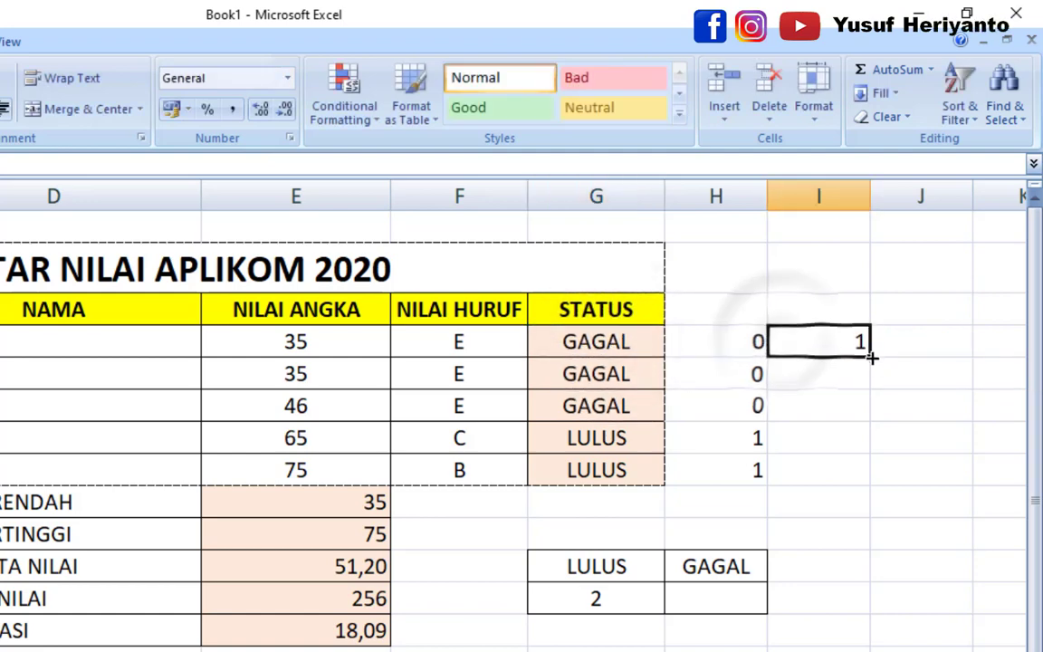
pyautogui.moveTo(870, 357); pyautogui.dragTo(871, 491)
pyautogui.click(842, 442)
pyautogui.click(784, 467)
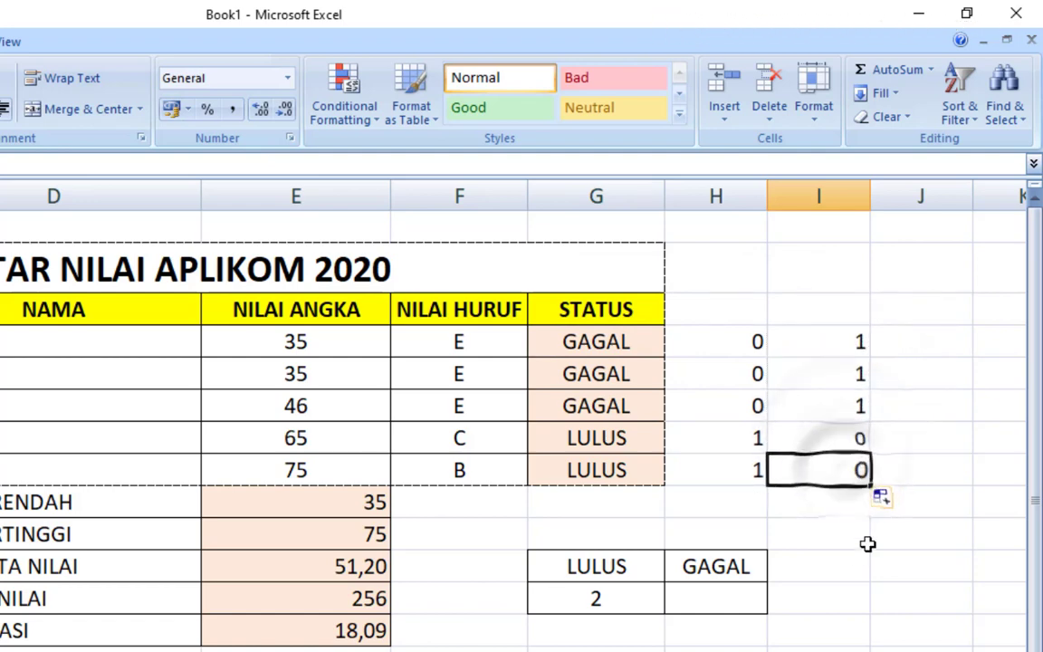
pyautogui.click(745, 602)
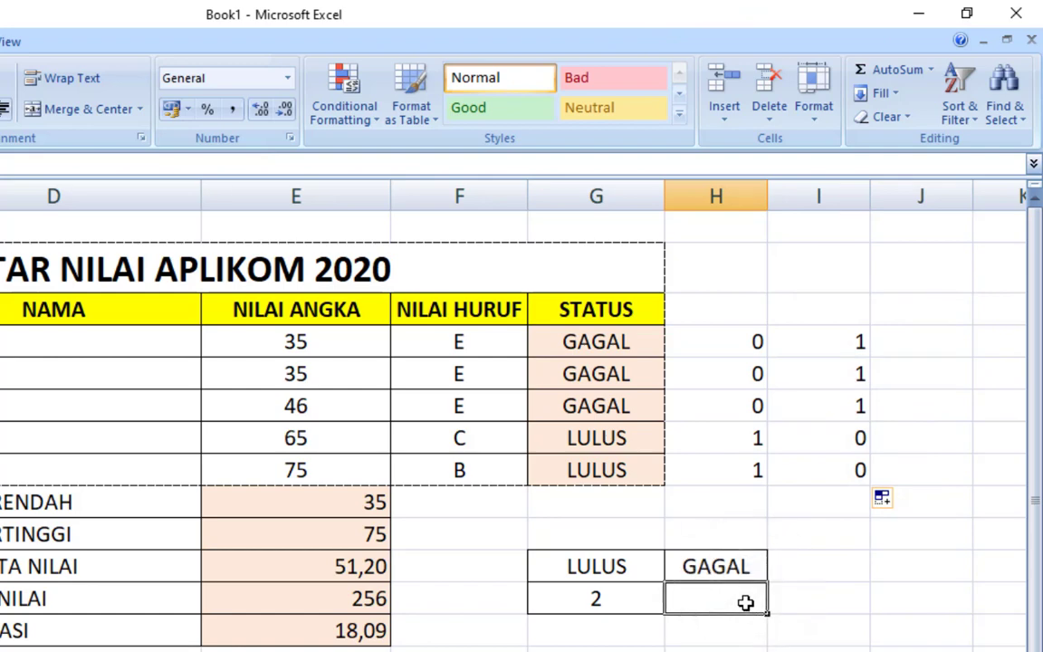
# - Enter =SUM(I4:I8) under GAGAL so it shows 3
pyautogui.write('=S')
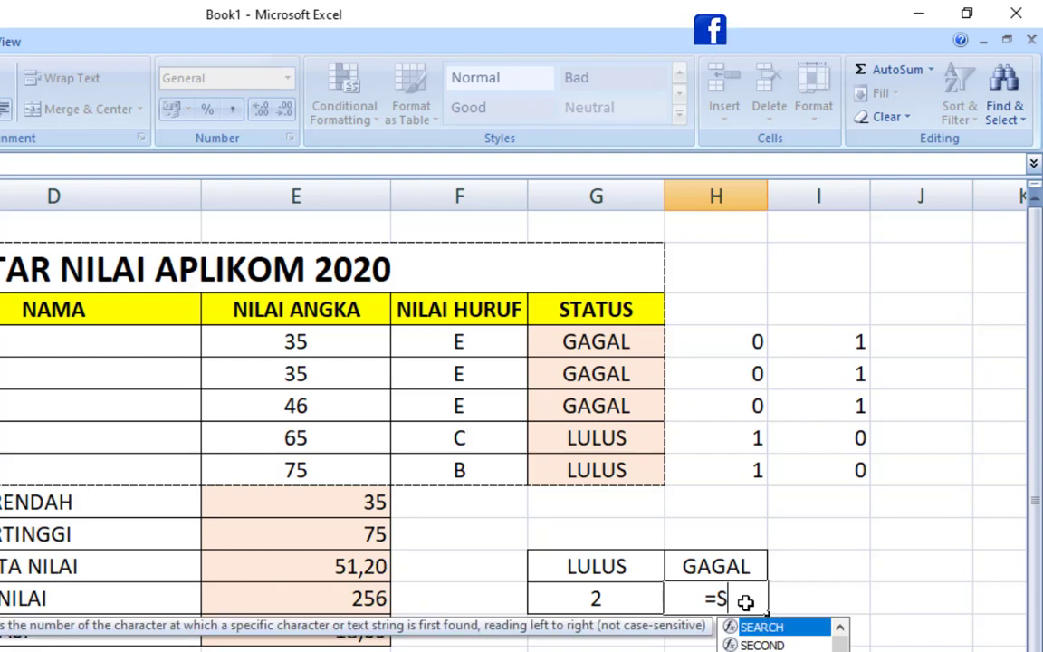
pyautogui.write('UM(')
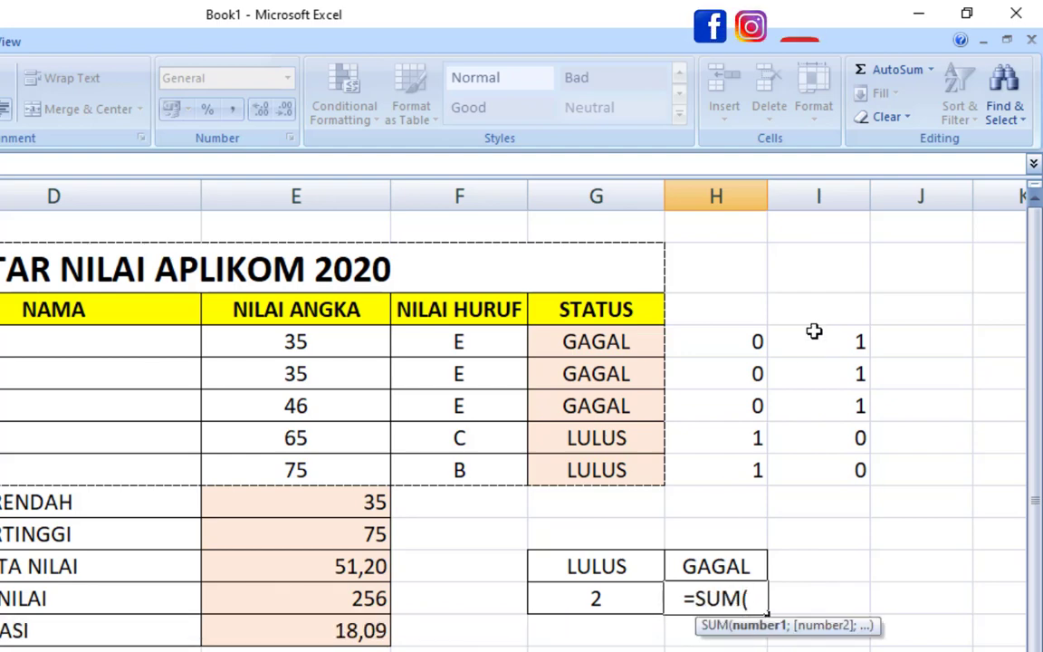
pyautogui.moveTo(819, 342); pyautogui.dragTo(833, 456)
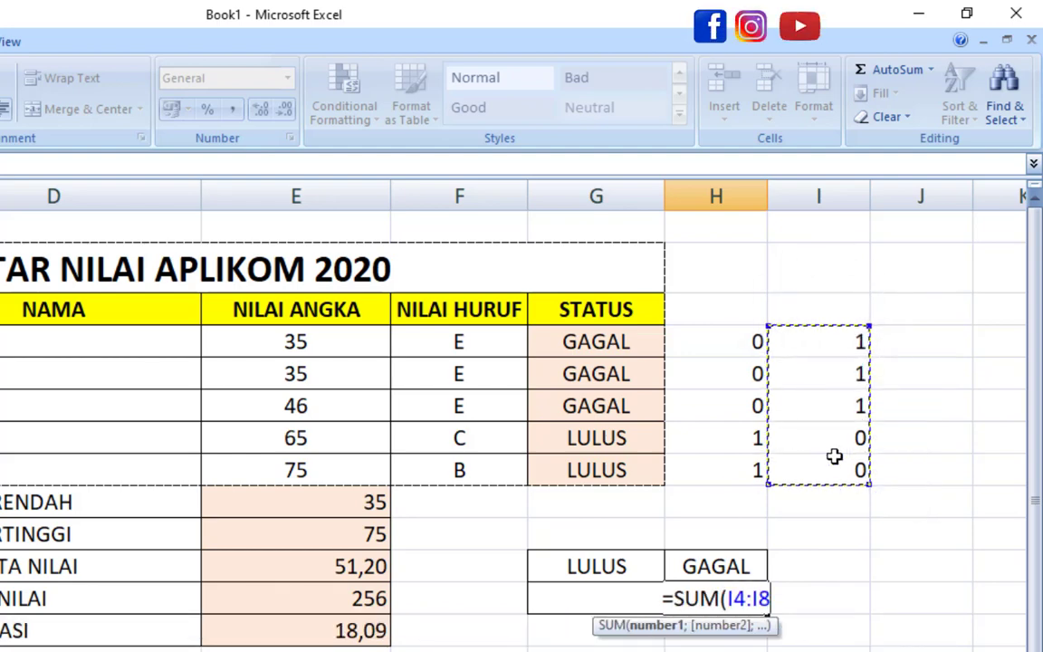
pyautogui.press('Return')
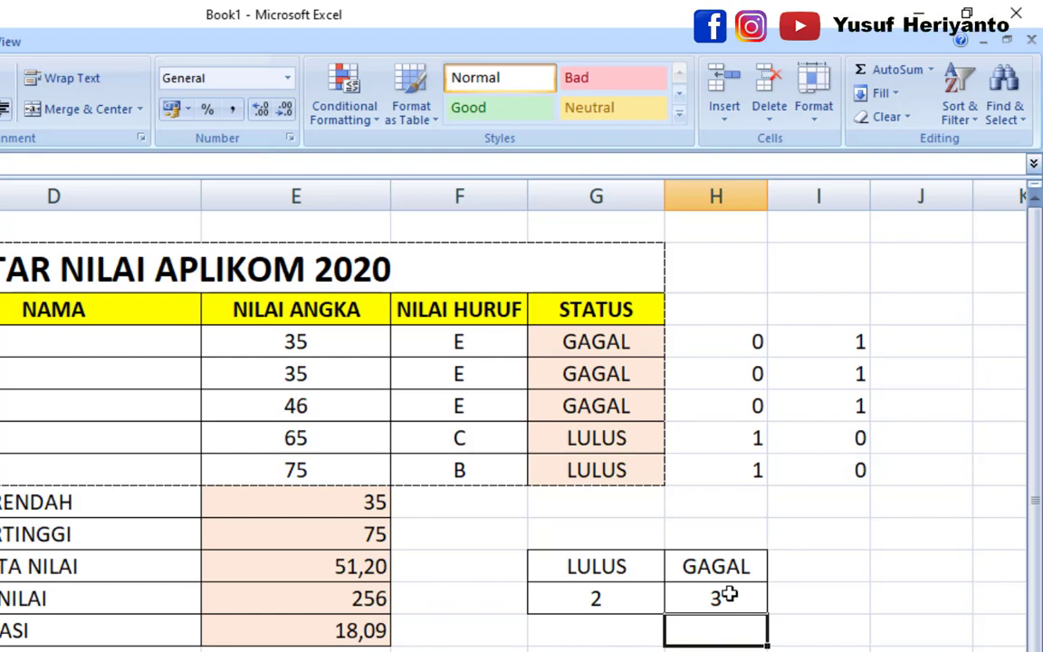
pyautogui.click(730, 593)
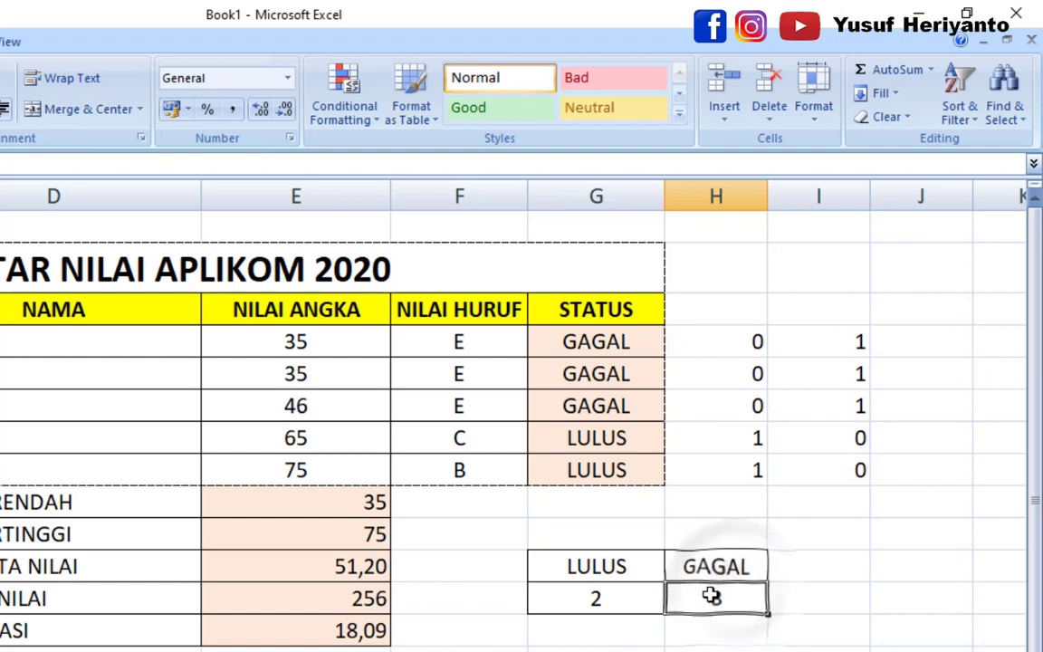
pyautogui.write('3')
pyautogui.click(297, 471)
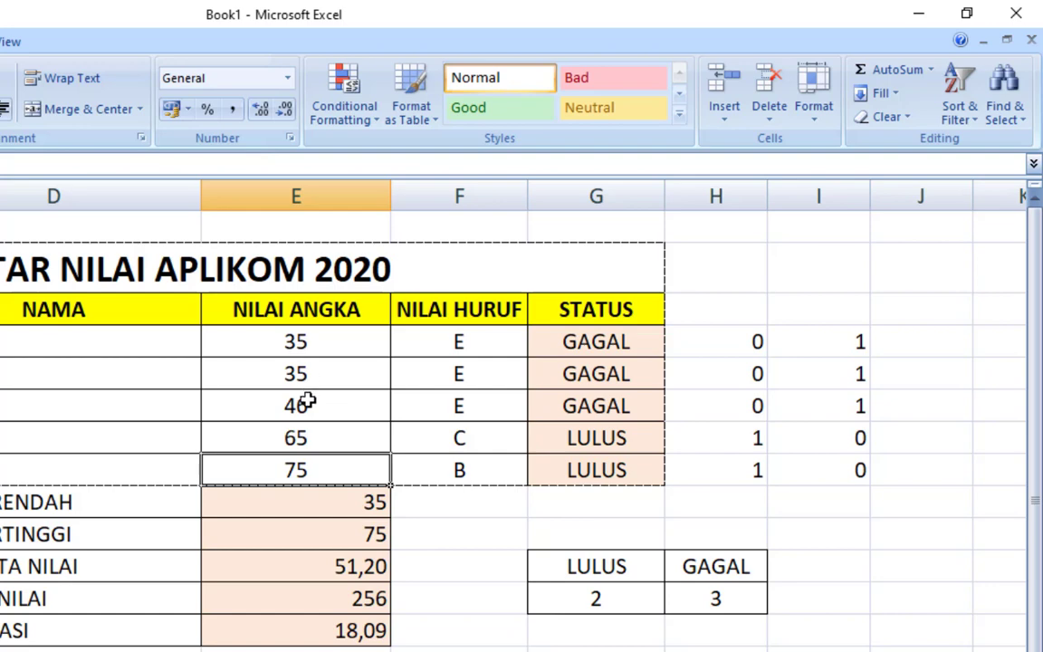
# - Change the first score to 85, then select the LULUS/GAGAL summary for charting
pyautogui.click(303, 348)
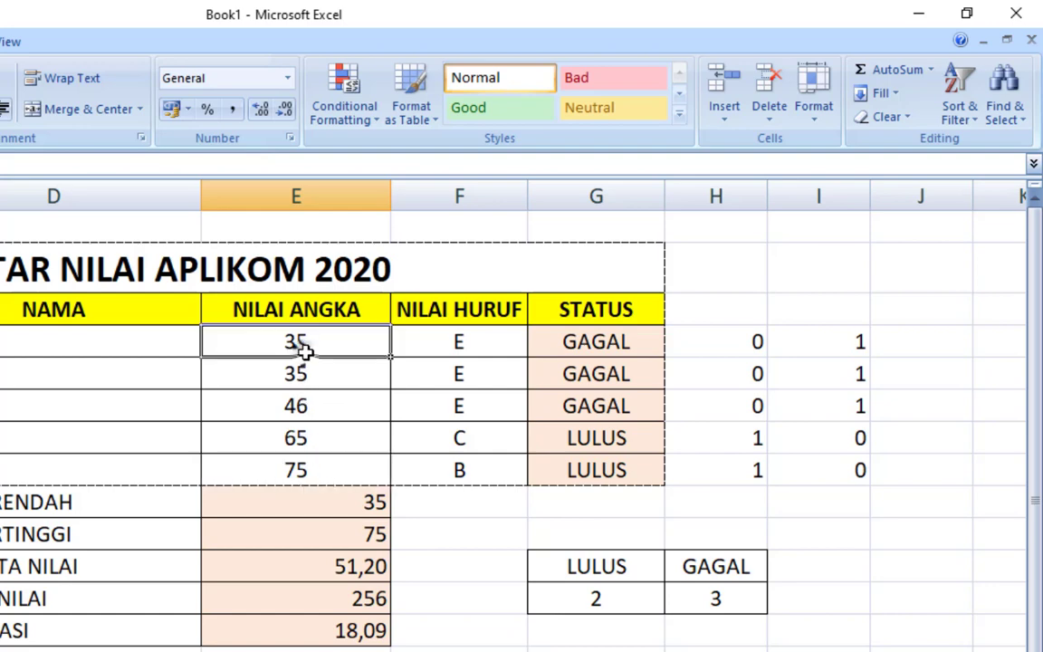
pyautogui.write('85')
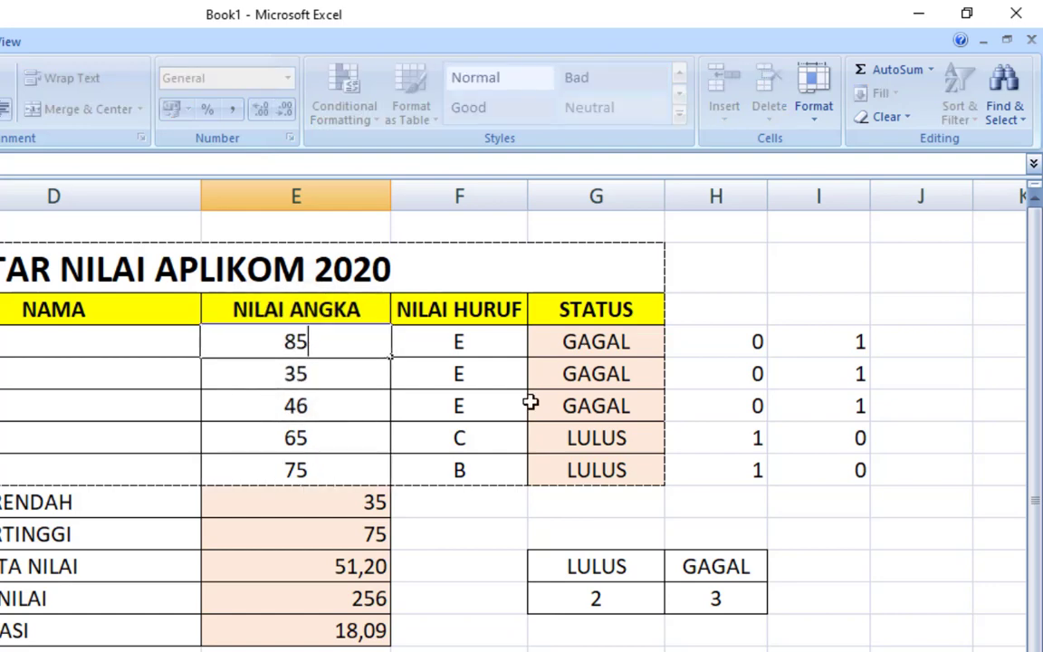
pyautogui.press('Return')
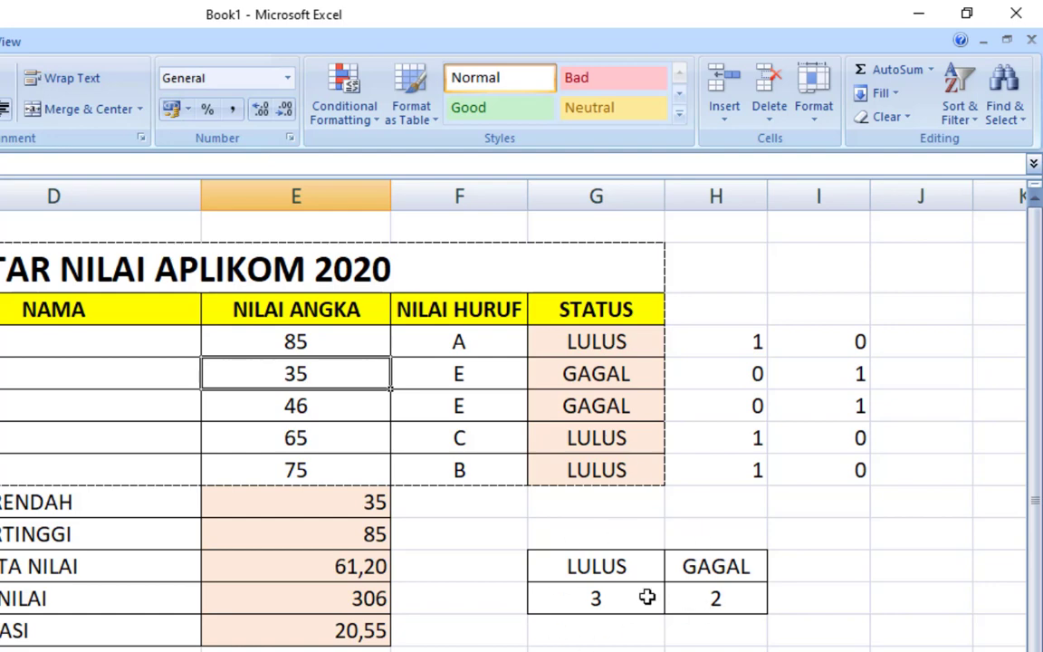
pyautogui.hscroll(1, 521, 407)
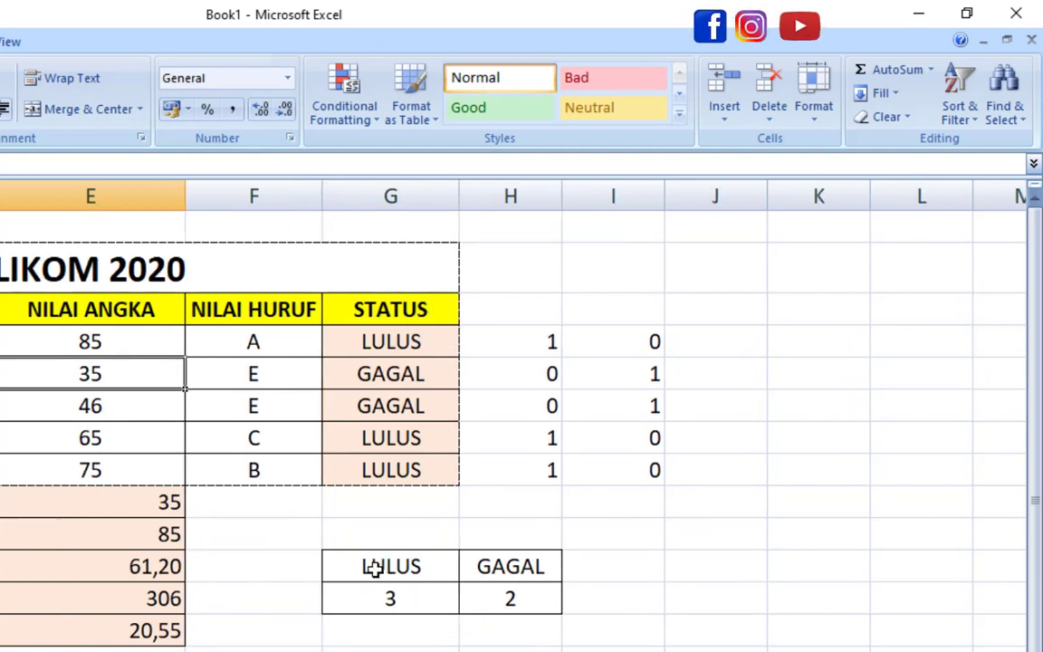
pyautogui.moveTo(372, 565)
pyautogui.mouseDown()
pyautogui.moveTo(462, 604)
pyautogui.moveTo(520, 608)
pyautogui.mouseUp()
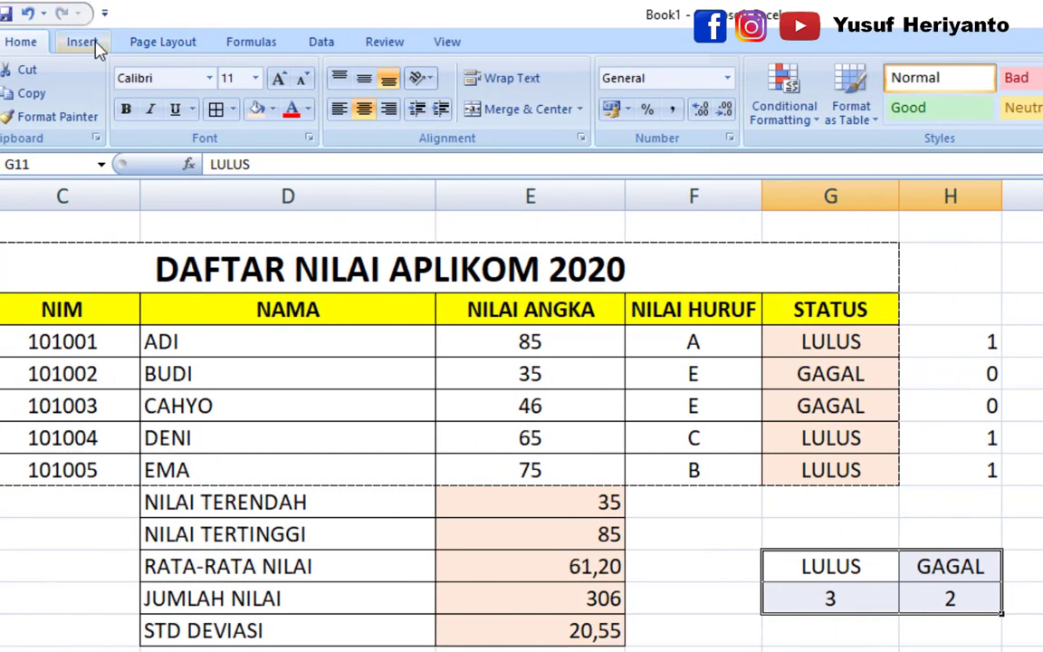
# - Insert a 2-D pie chart of the counts using Chart Layout 1
pyautogui.click(94, 44)
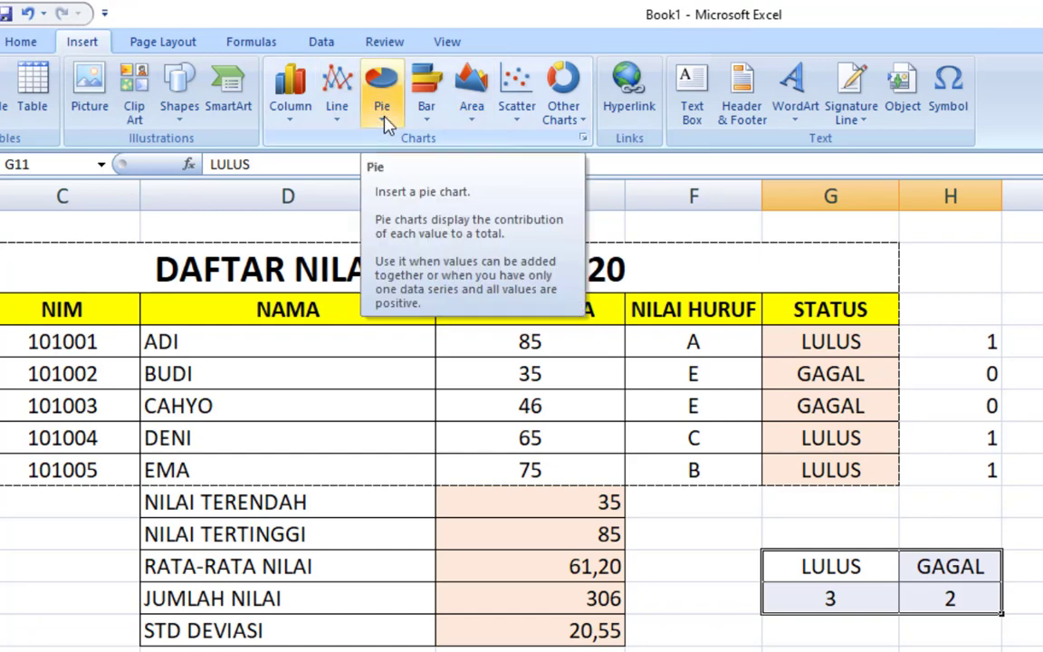
pyautogui.click(384, 124)
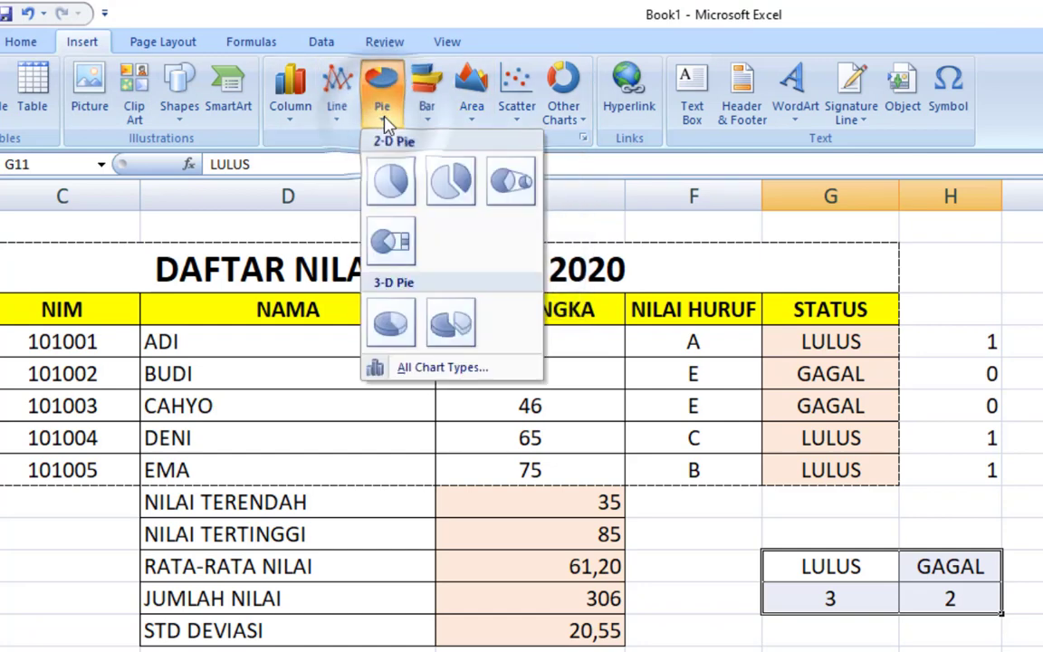
pyautogui.click(391, 179)
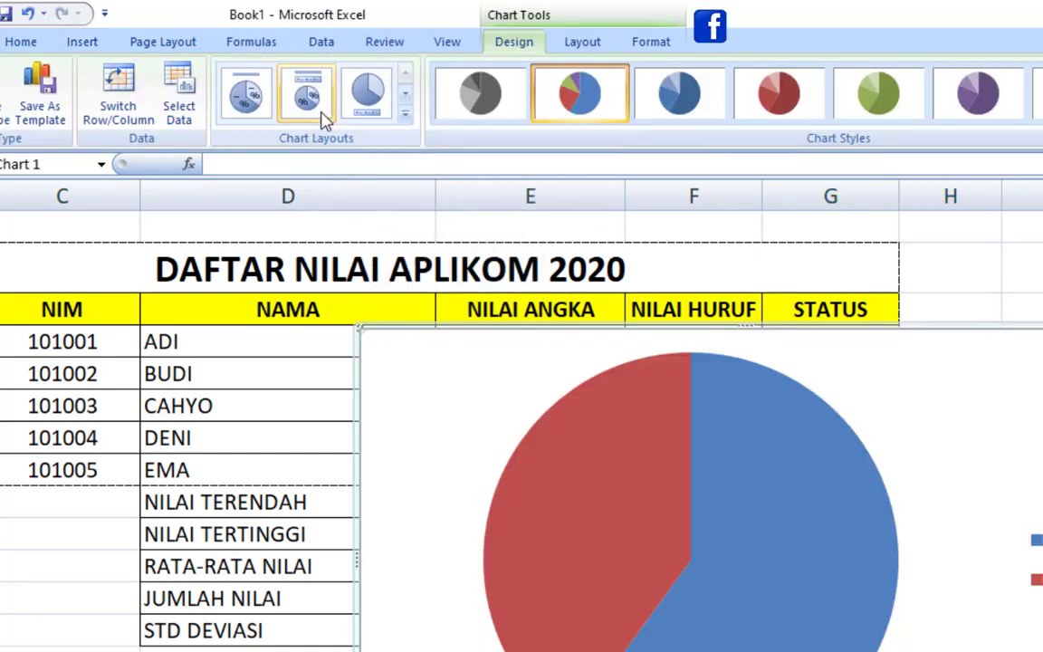
pyautogui.click(261, 106)
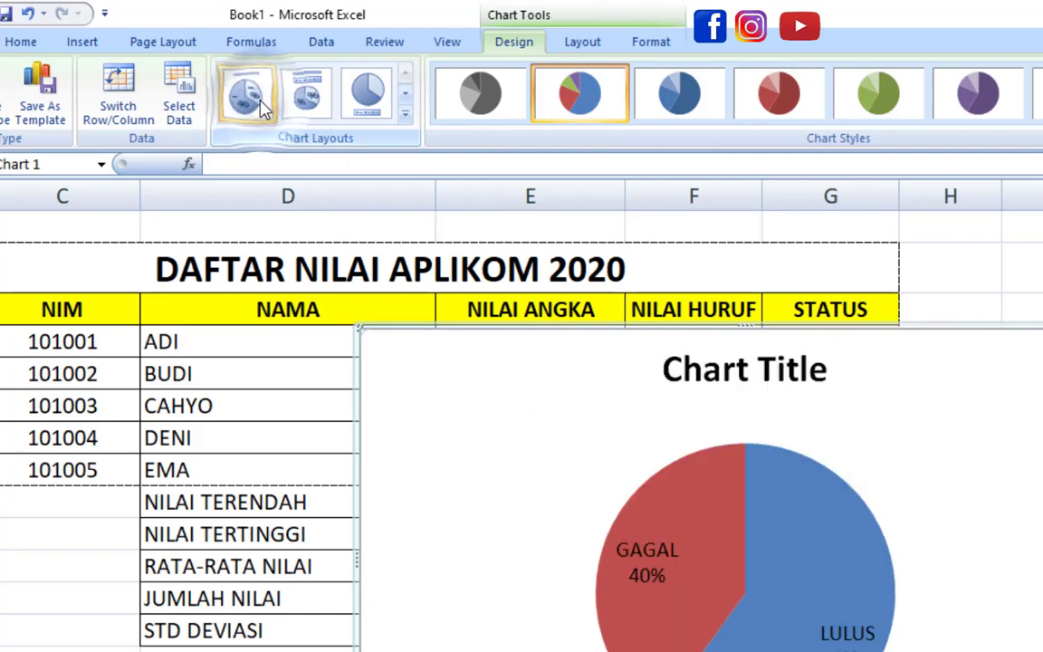
# - Delete the chart title, shrink the chart and place it right of the table
pyautogui.click(727, 391)
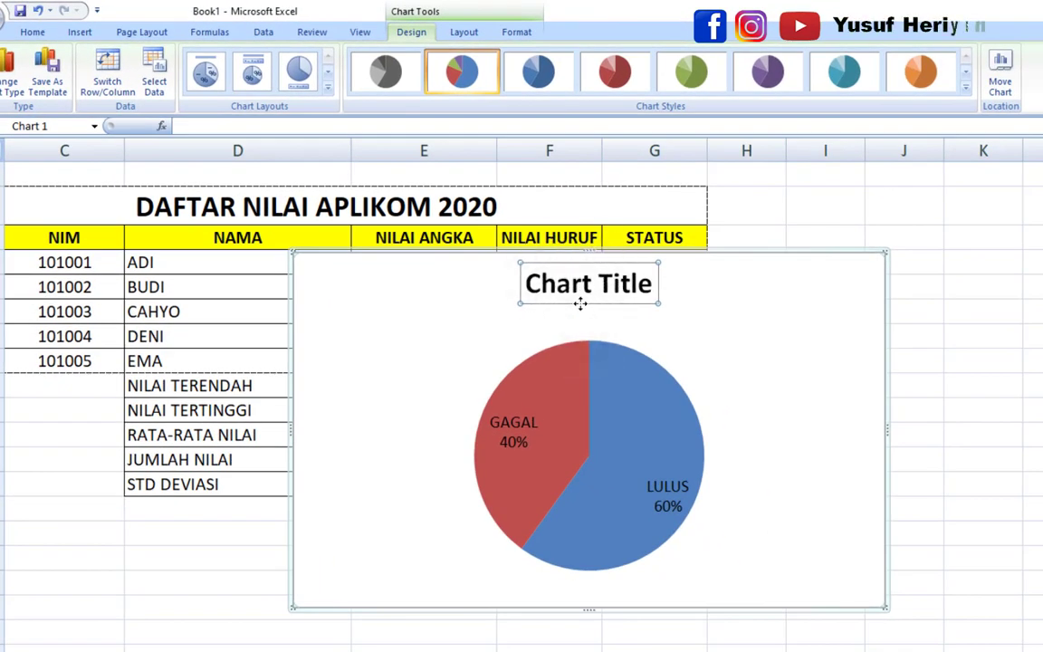
pyautogui.press('Delete')
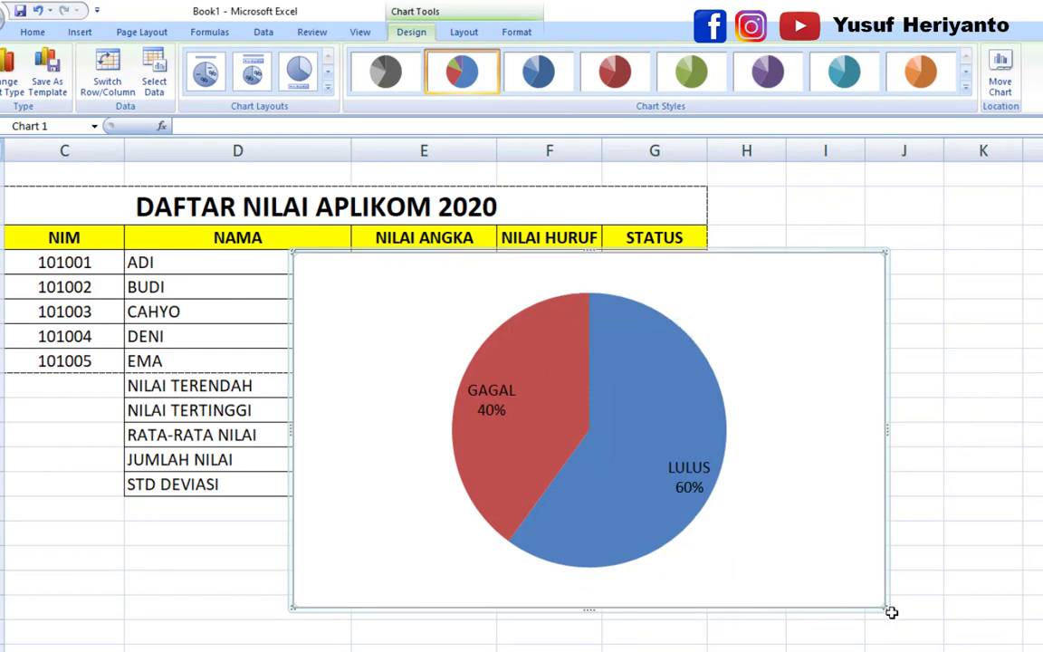
pyautogui.moveTo(885, 606); pyautogui.dragTo(703, 487)
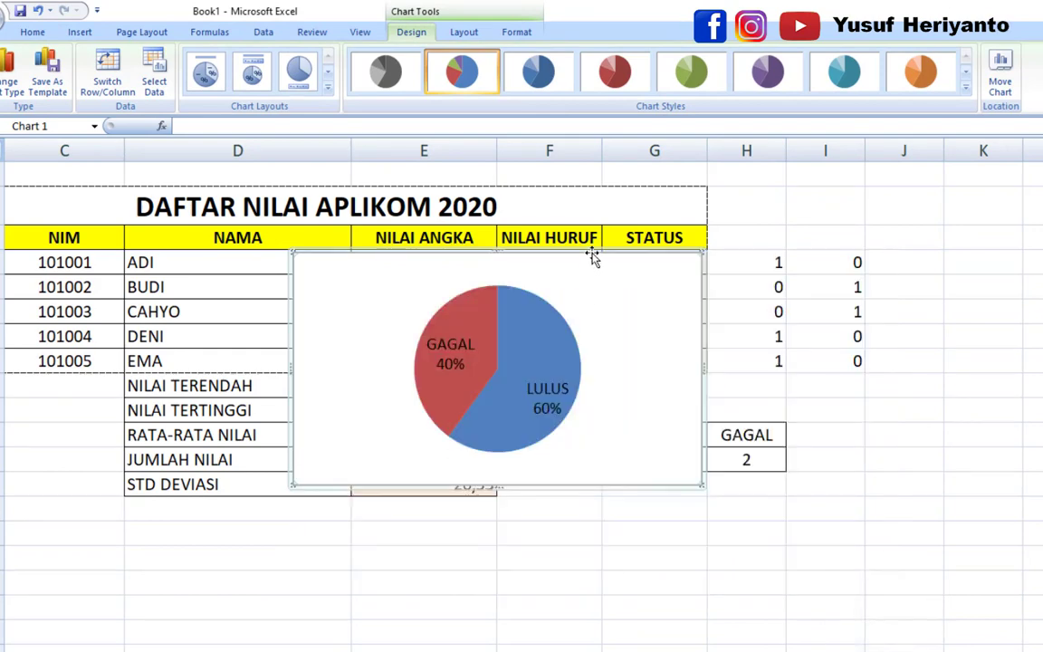
pyautogui.moveTo(593, 256)
pyautogui.mouseDown()
pyautogui.moveTo(1023, 219)
pyautogui.moveTo(1008, 186)
pyautogui.mouseUp()
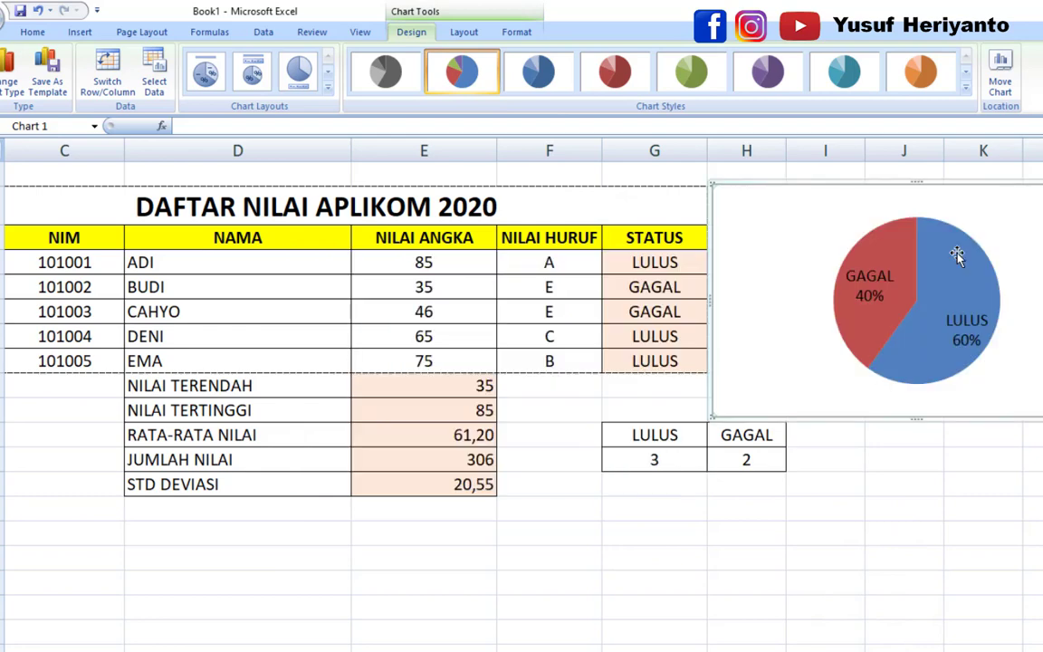
# - Explode the pie so the GAGAL and LULUS slices separate slightly
pyautogui.click(851, 411)
pyautogui.click(872, 523)
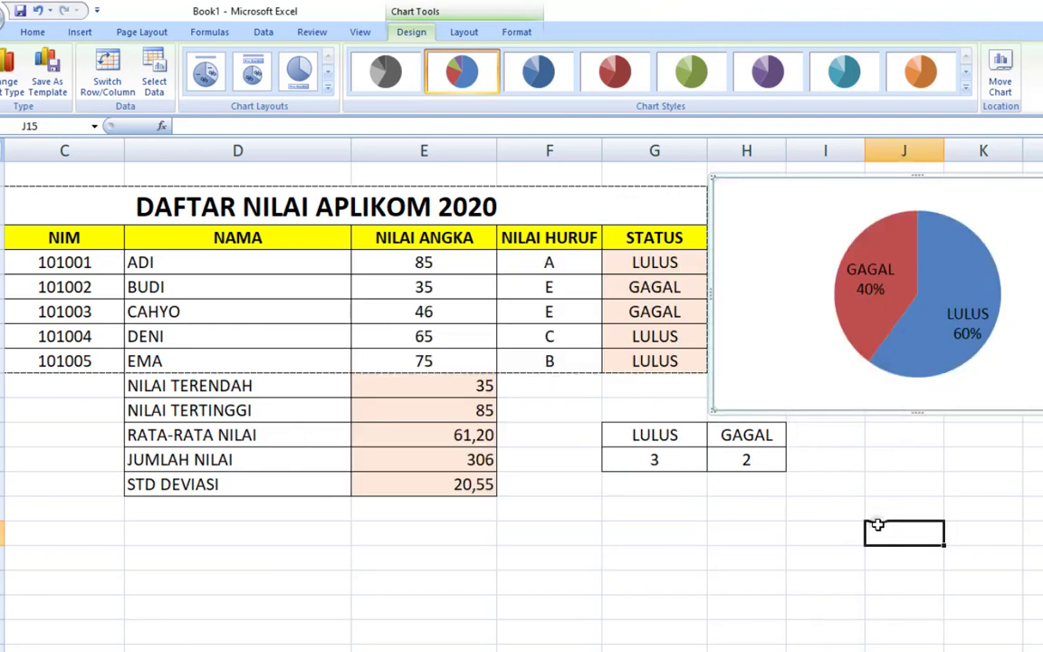
pyautogui.click(925, 309)
pyautogui.click(889, 407)
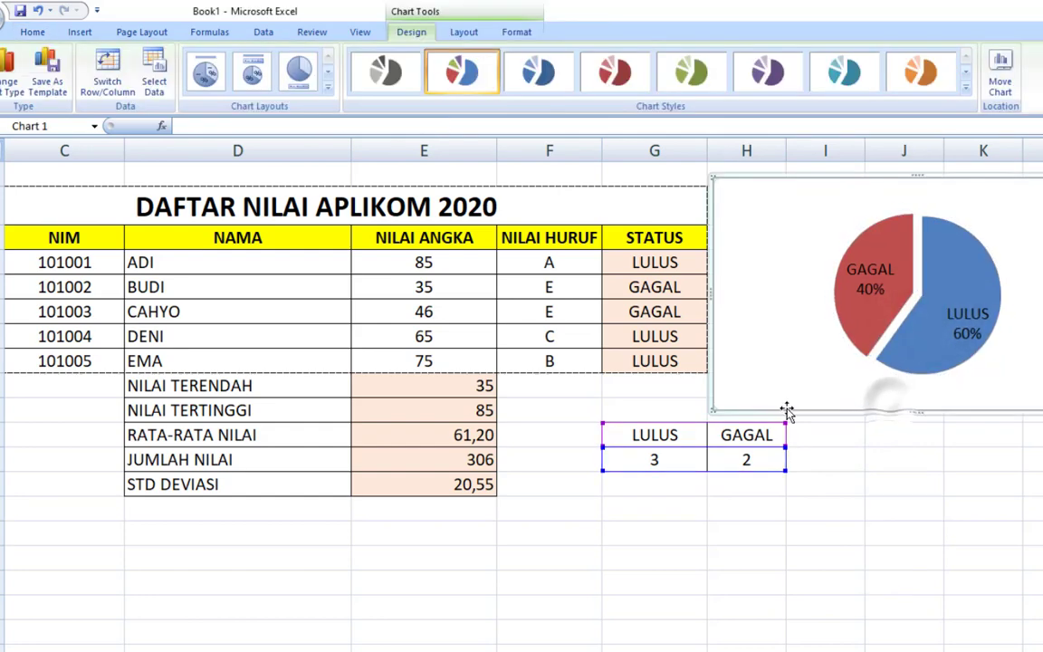
pyautogui.click(412, 288)
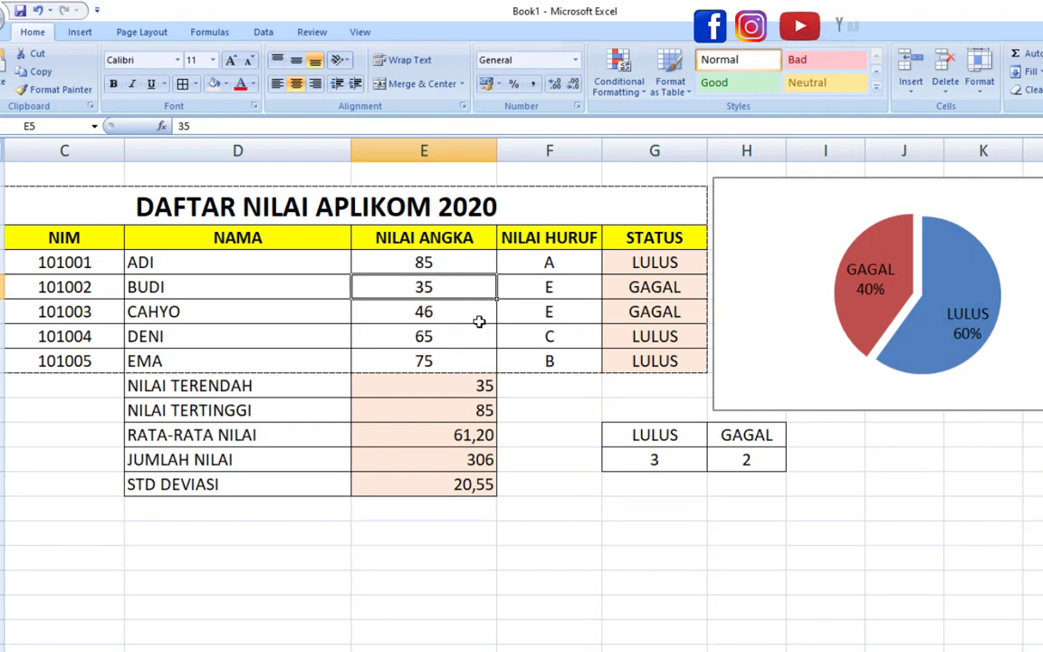
# - Enter 65 as the second student's score in E5
pyautogui.write('6')
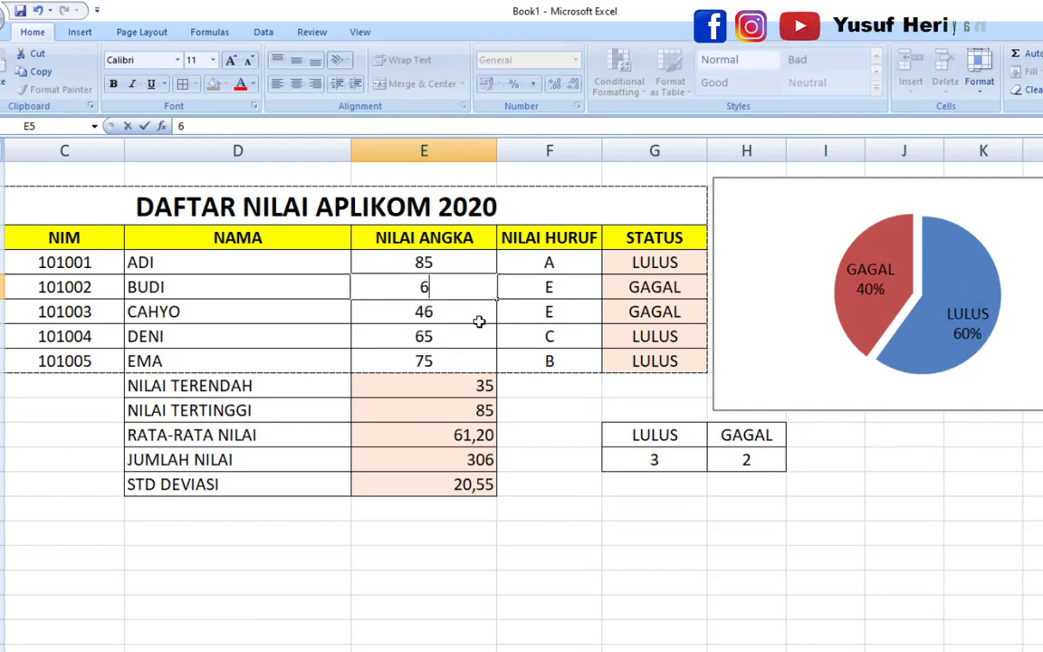
pyautogui.write('5')
pyautogui.press('Return')
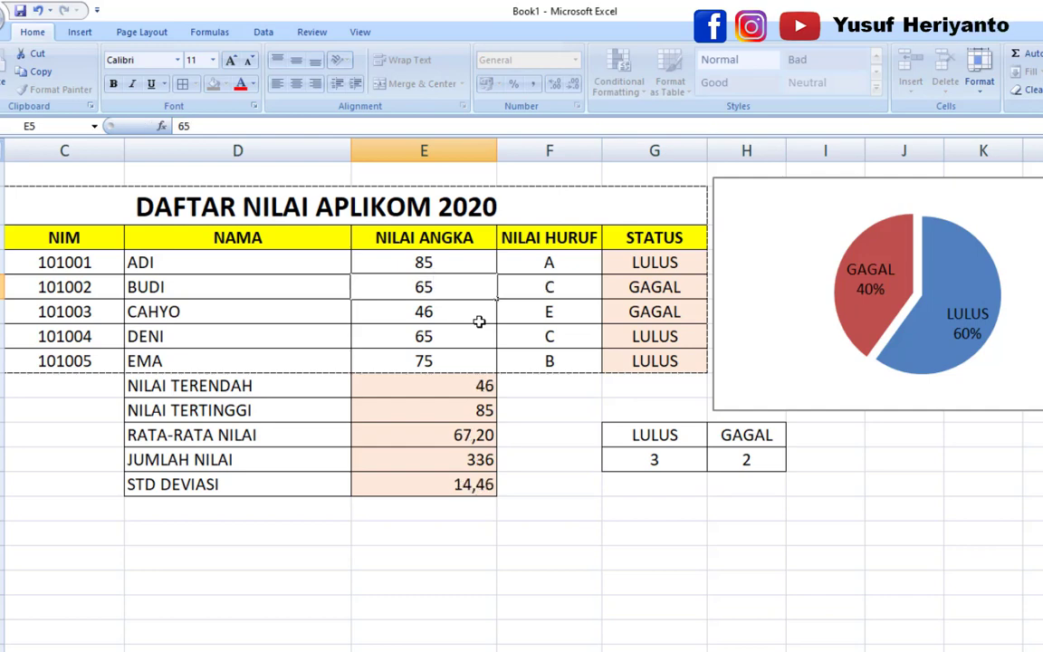